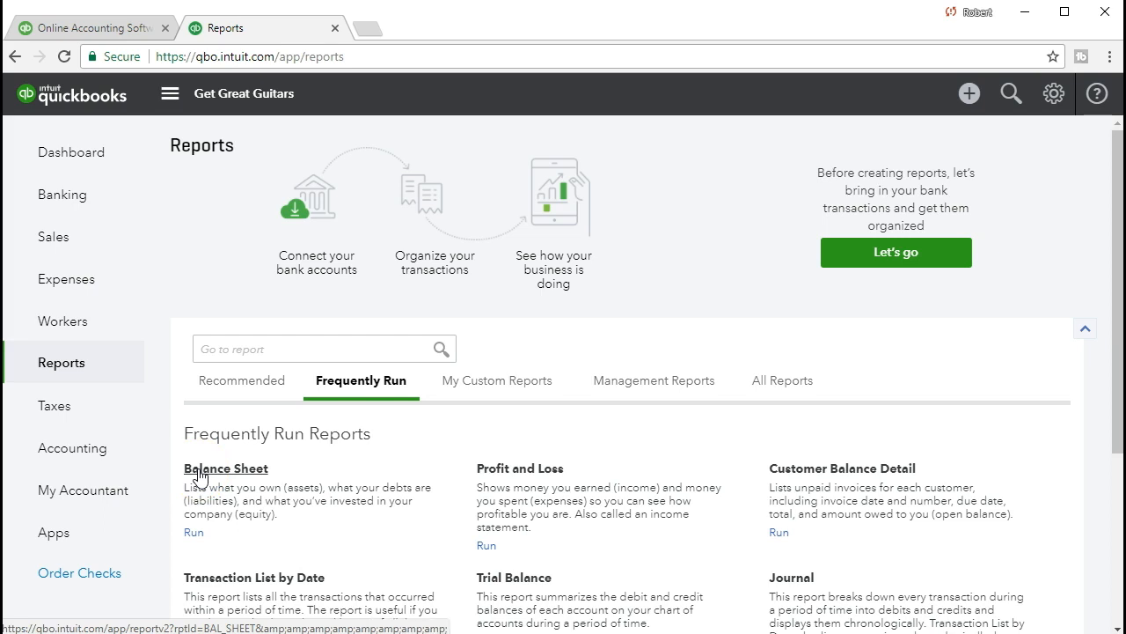
Step: Search the reports for "bal" and open the Balance Sheet report
left_click(255, 345)
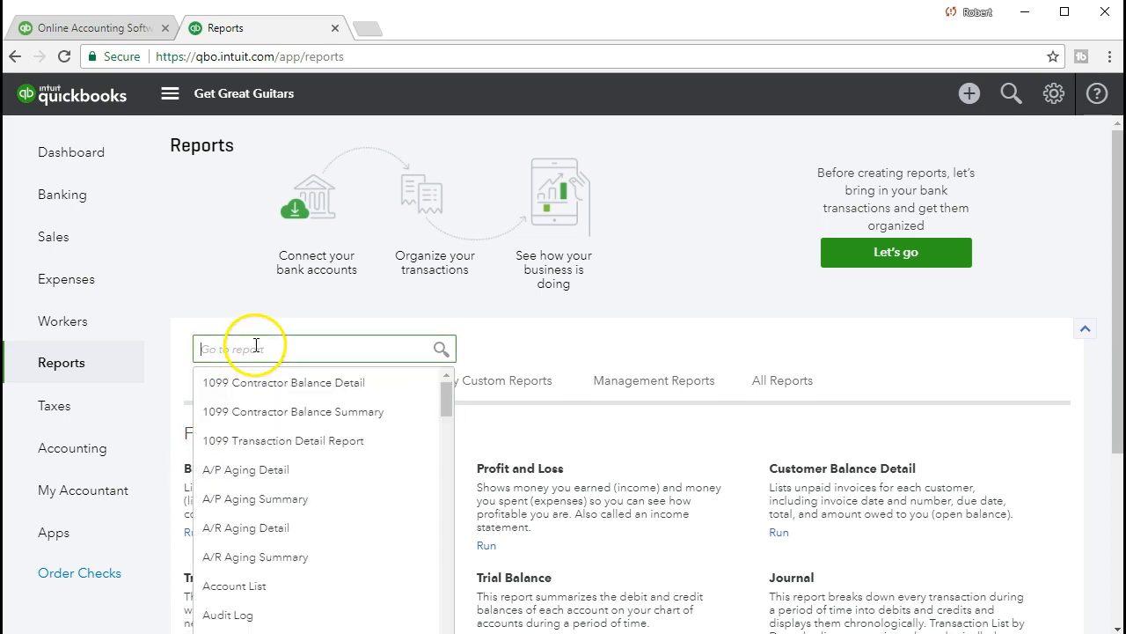
type("bal")
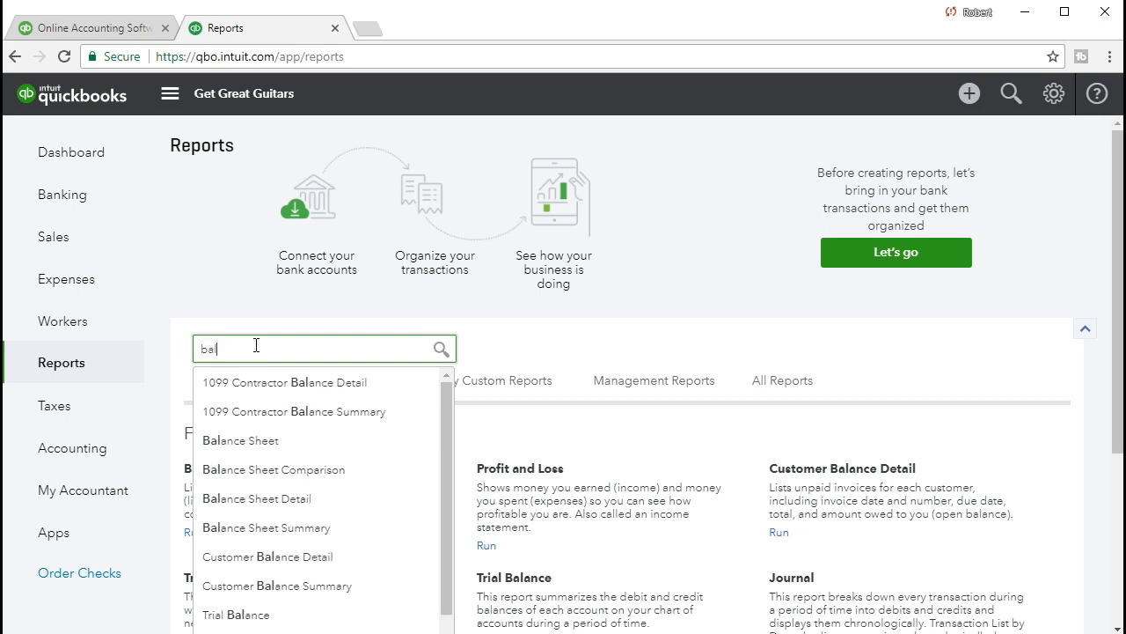
left_click(250, 449)
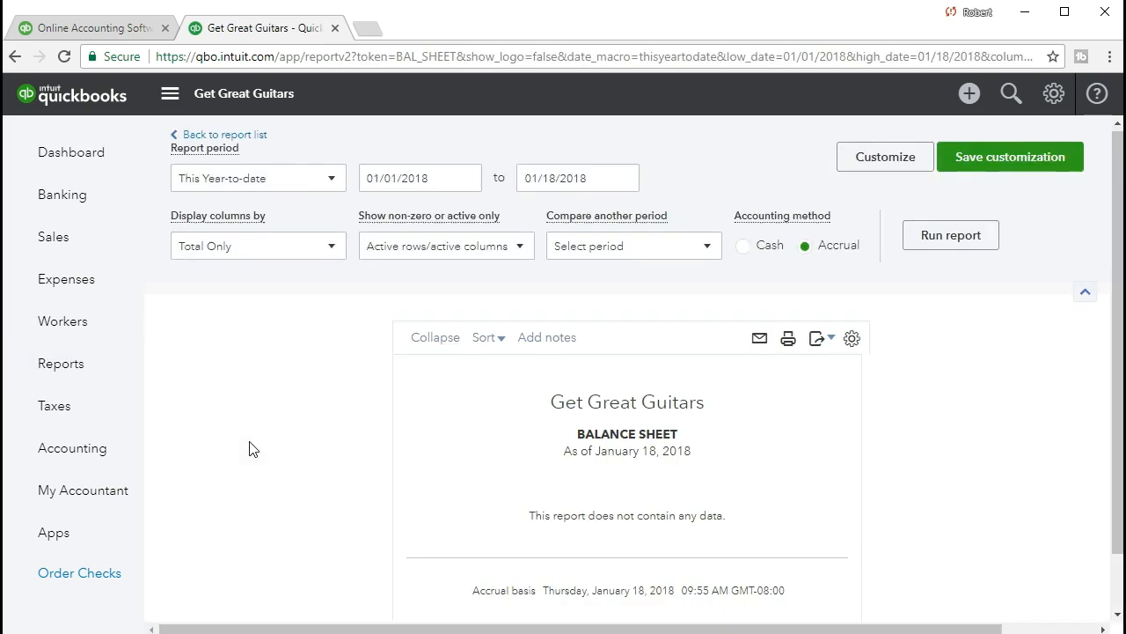
Step: Set the balance sheet's report period to 01/01/2021 through 02/28/2021 and run the report
left_click_drag(438, 178, 326, 184)
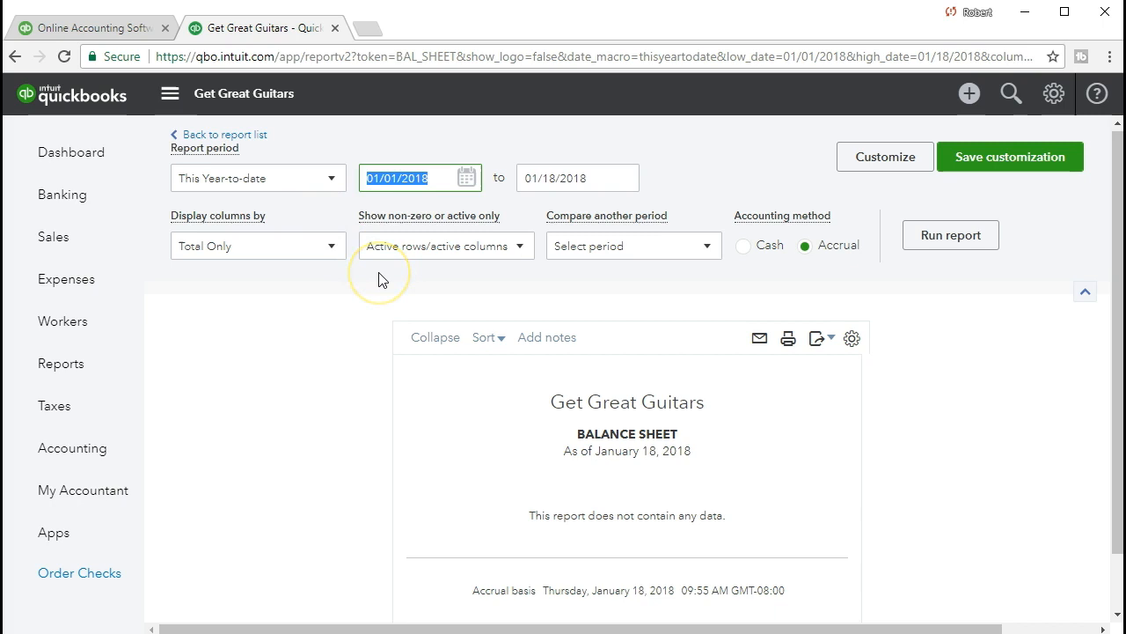
type("0")
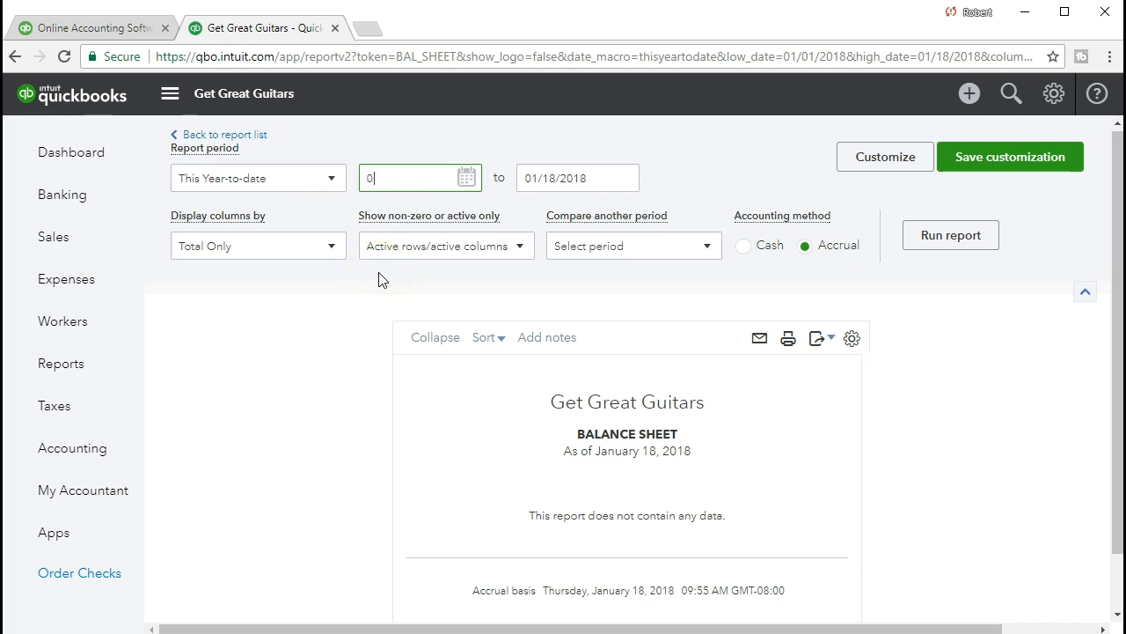
type("1/01/2021")
key("Tab")
type("02/28/2021")
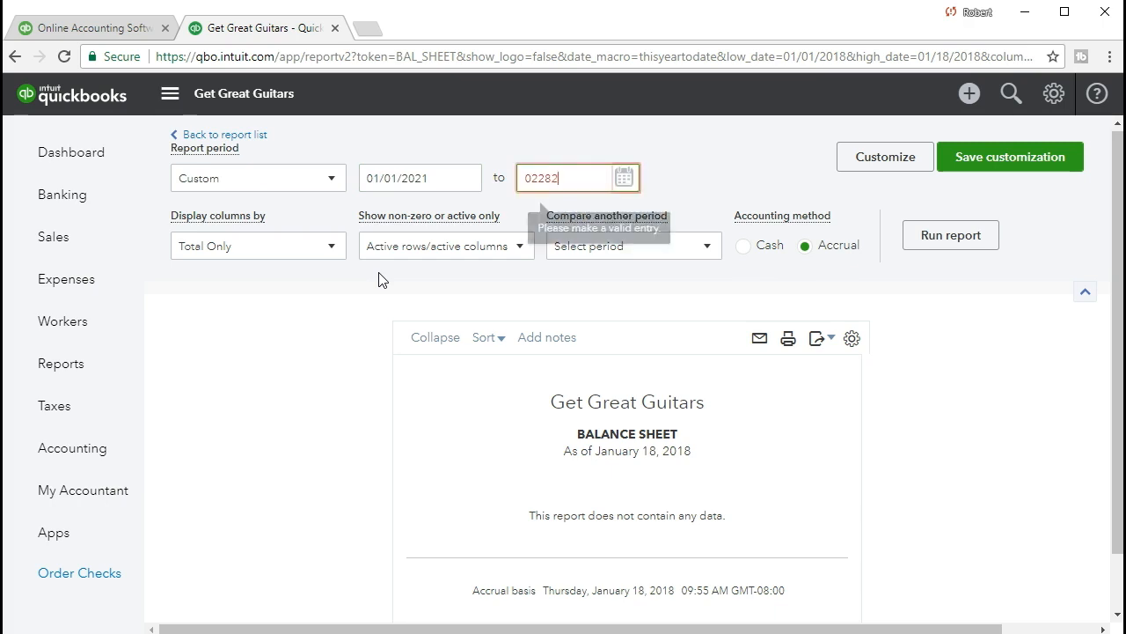
key("Tab")
left_click(395, 191)
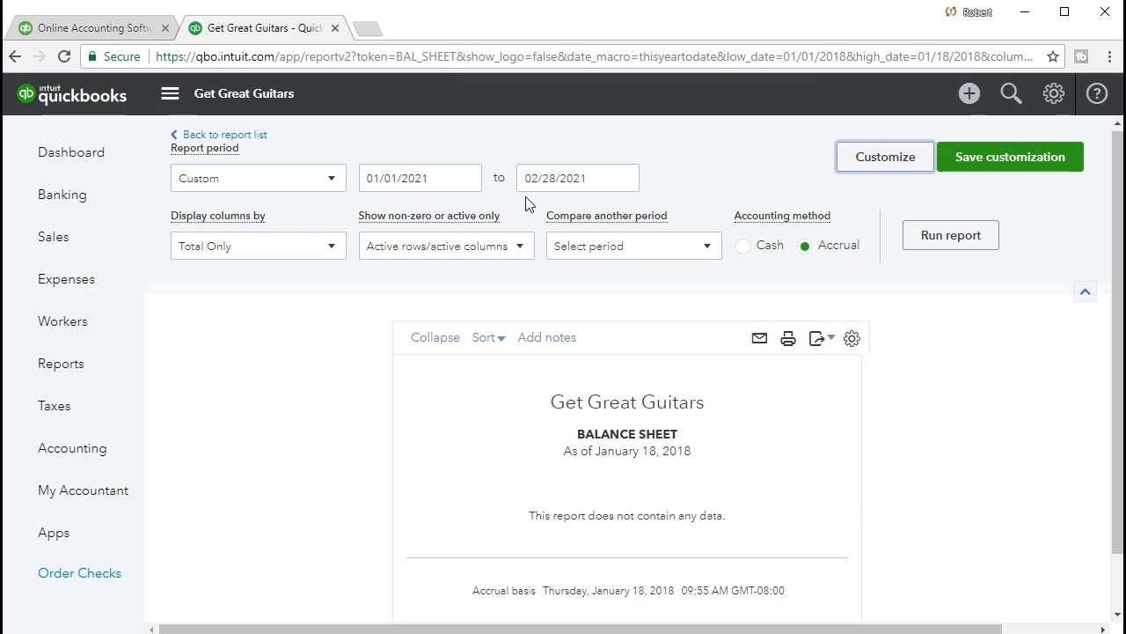
left_click(514, 232)
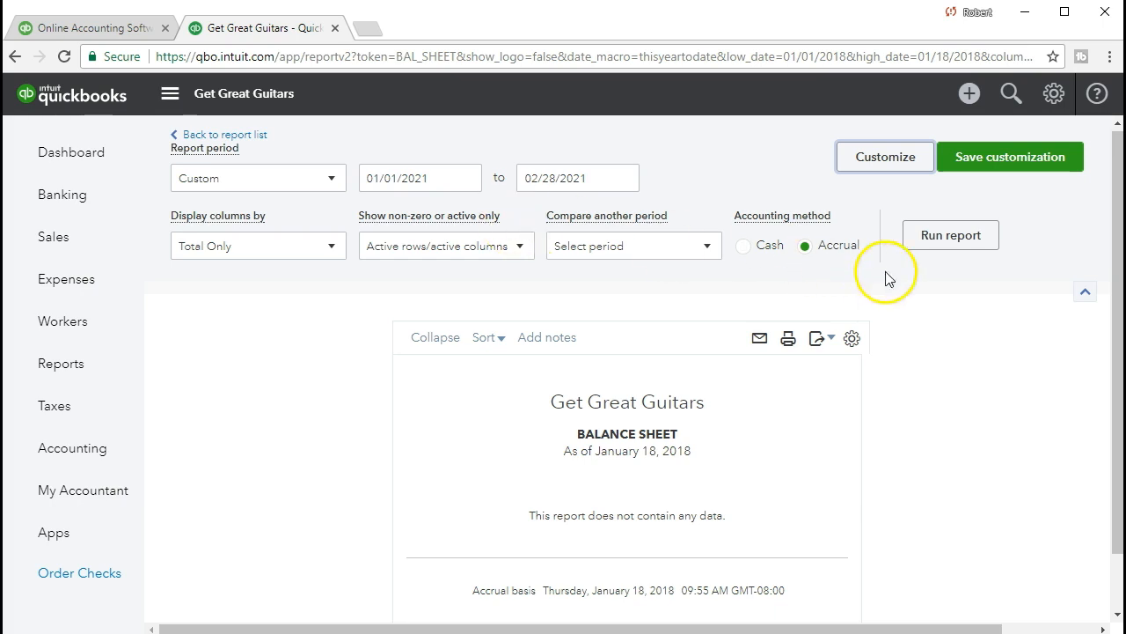
left_click(940, 250)
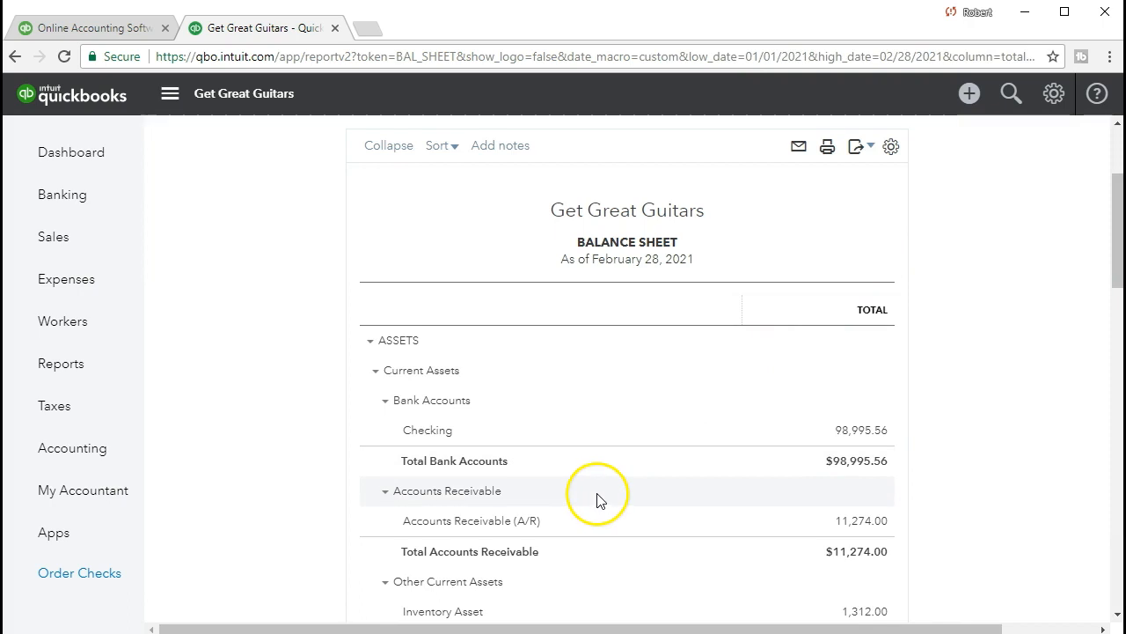
Step: Examine the balance sheet's as-of date against its report period, along with the current asset balances
scroll(601, 501, "up", 3)
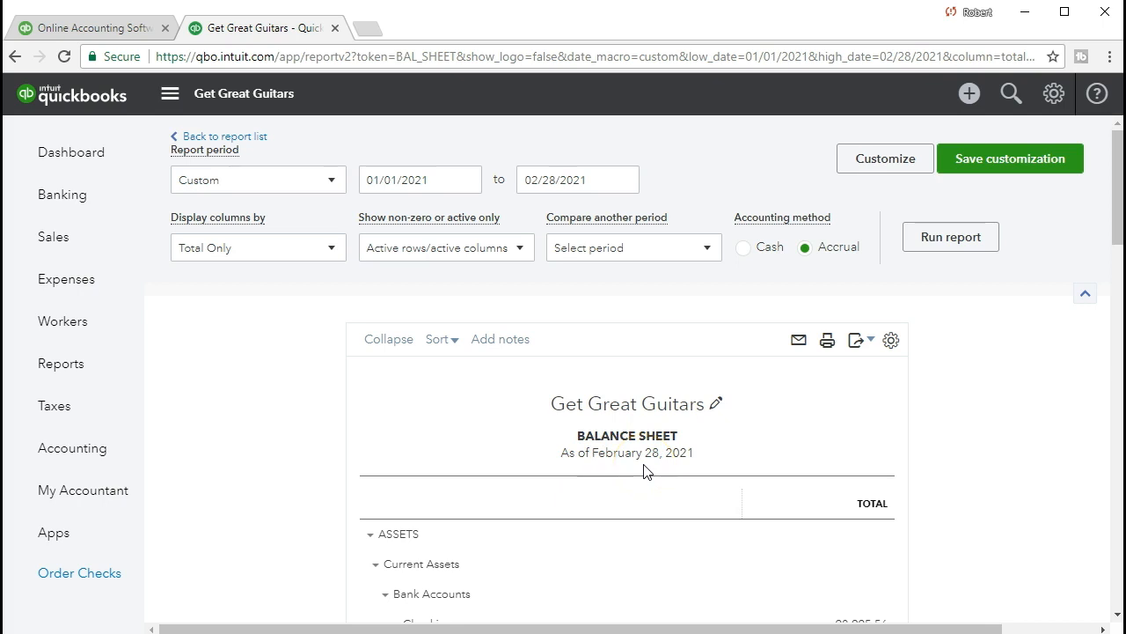
left_click(623, 453)
left_click(399, 215)
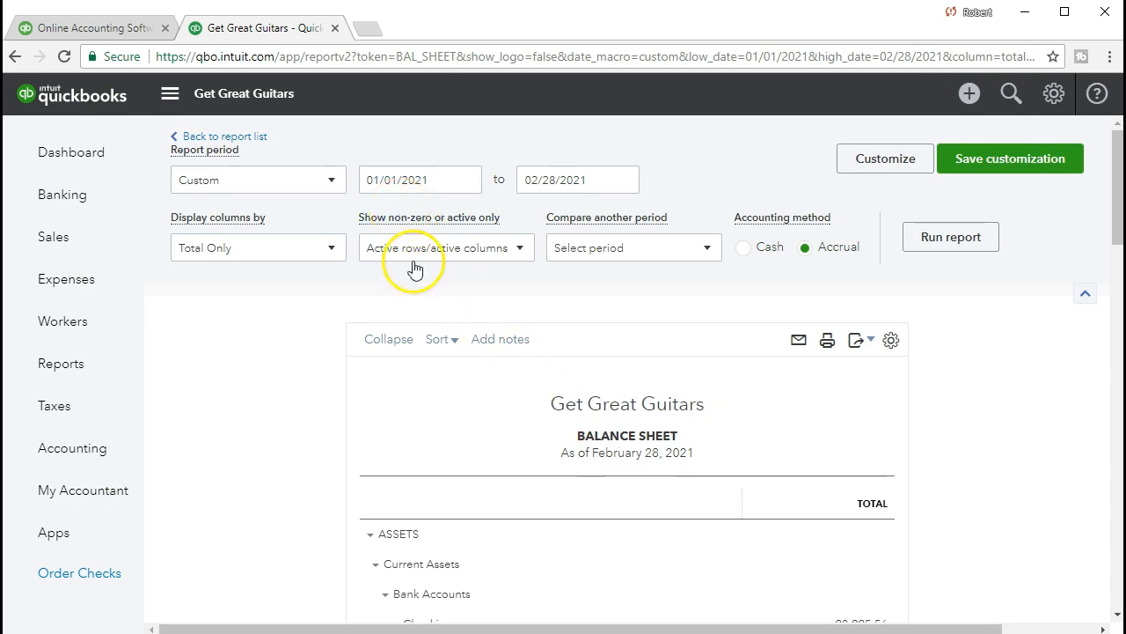
scroll(495, 496, "down", 2)
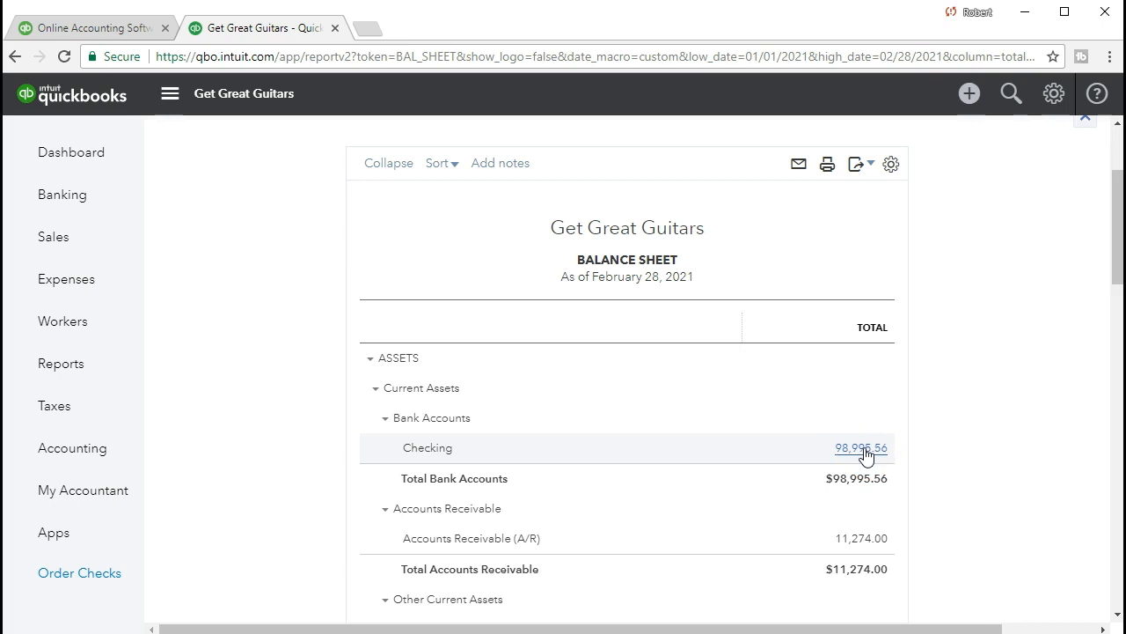
left_click(739, 525)
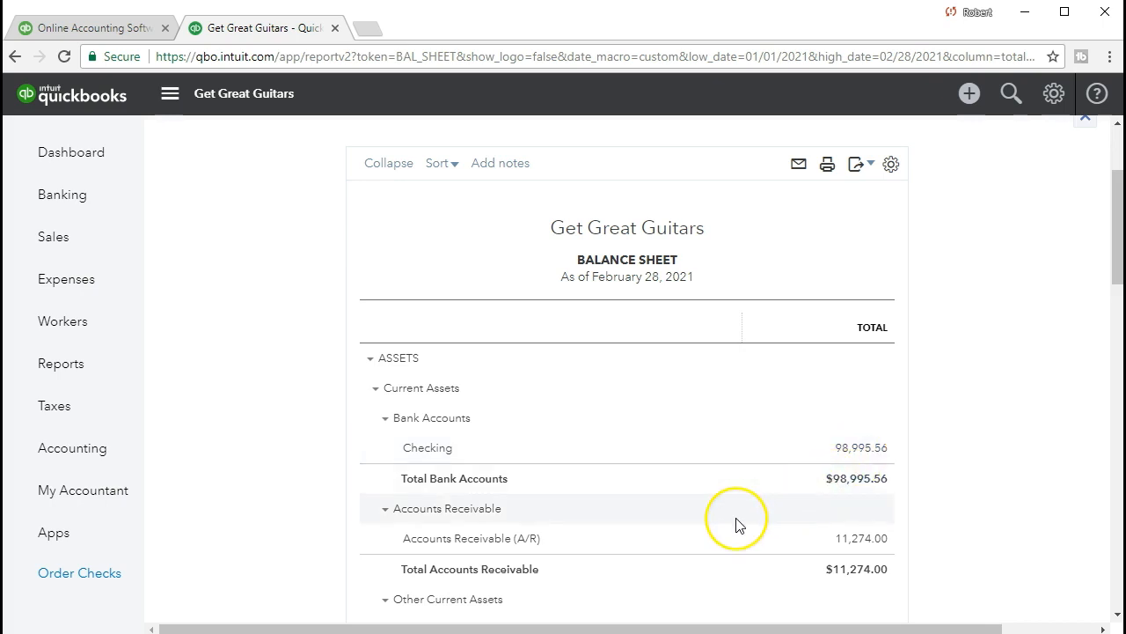
scroll(737, 524, "up", 4)
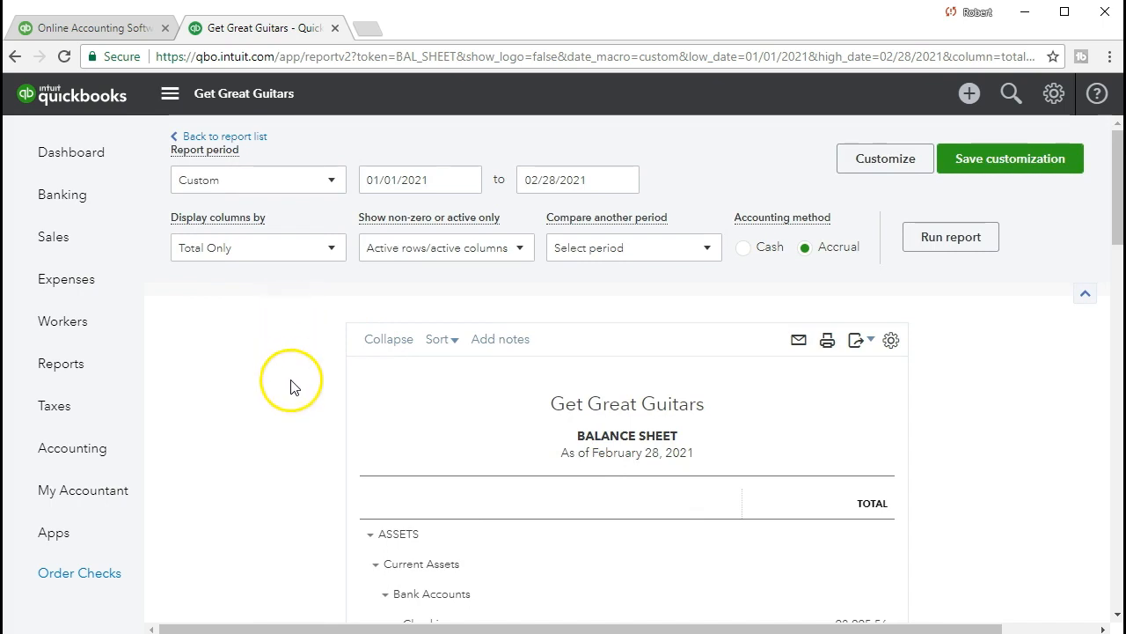
scroll(302, 421, "down", 1)
scroll(302, 422, "down", 2)
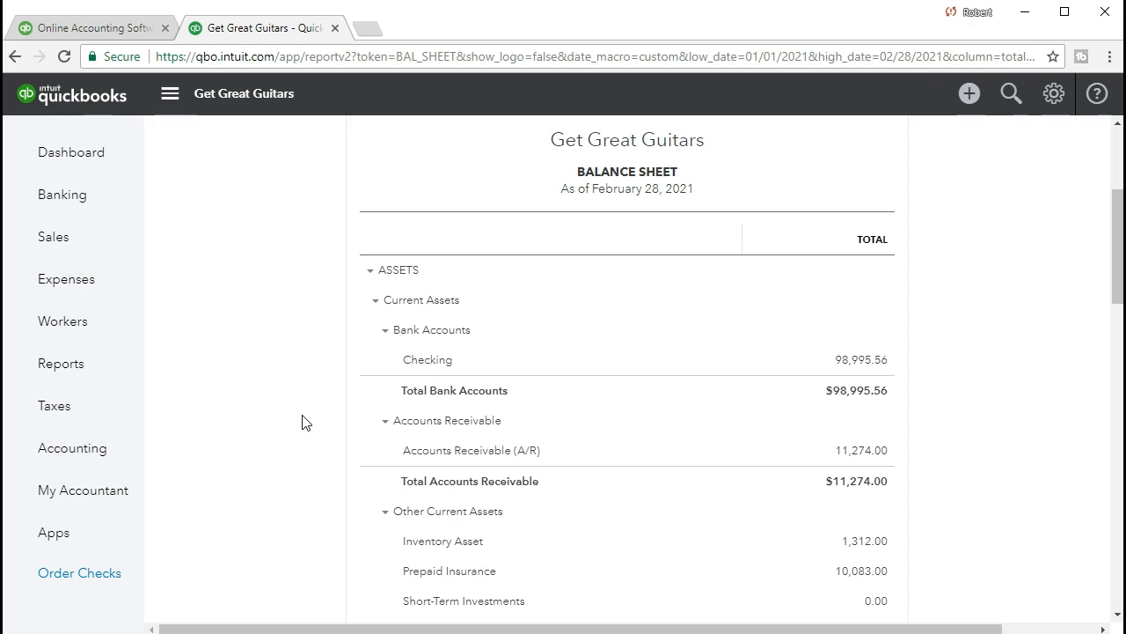
scroll(302, 422, "up", 3)
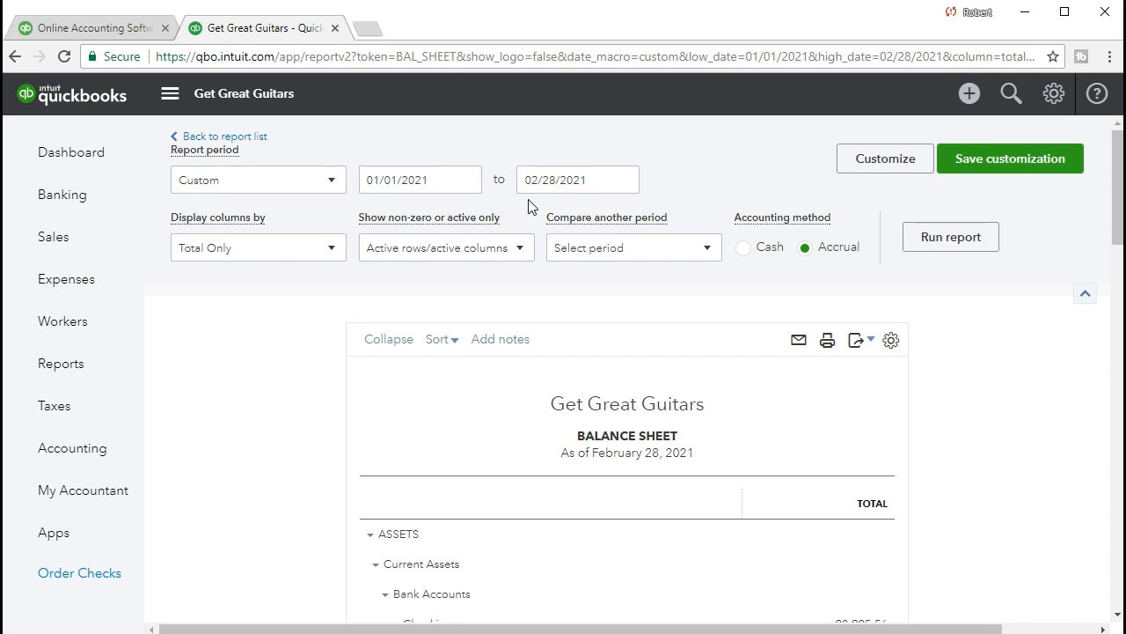
scroll(673, 467, "down", 1)
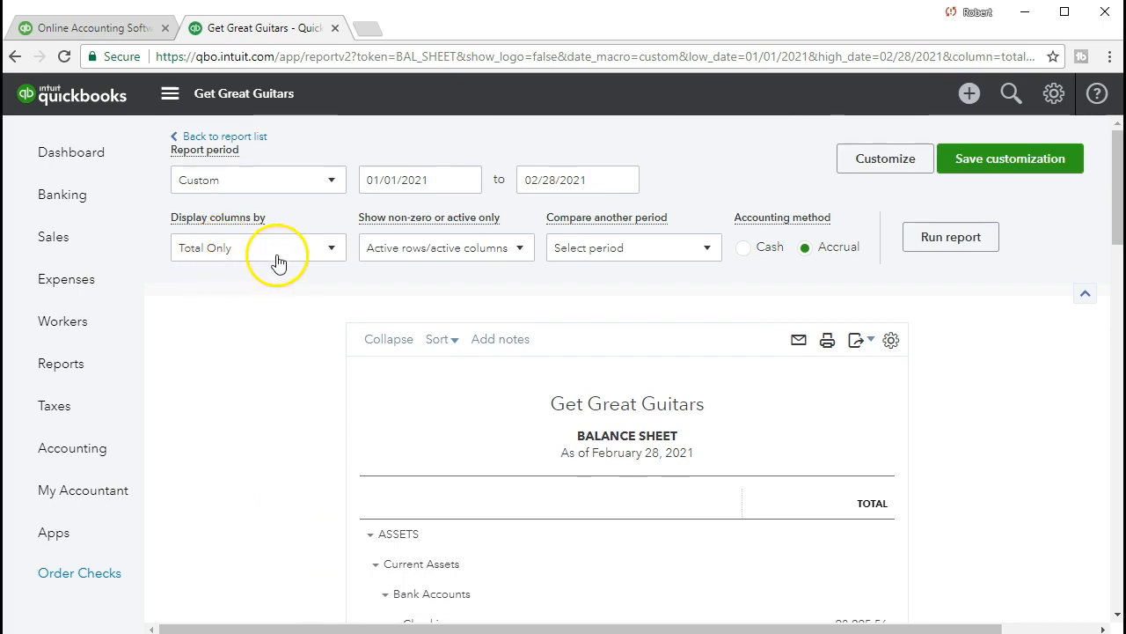
Step: Display the balance sheet columns by Months and rerun the report
left_click(335, 254)
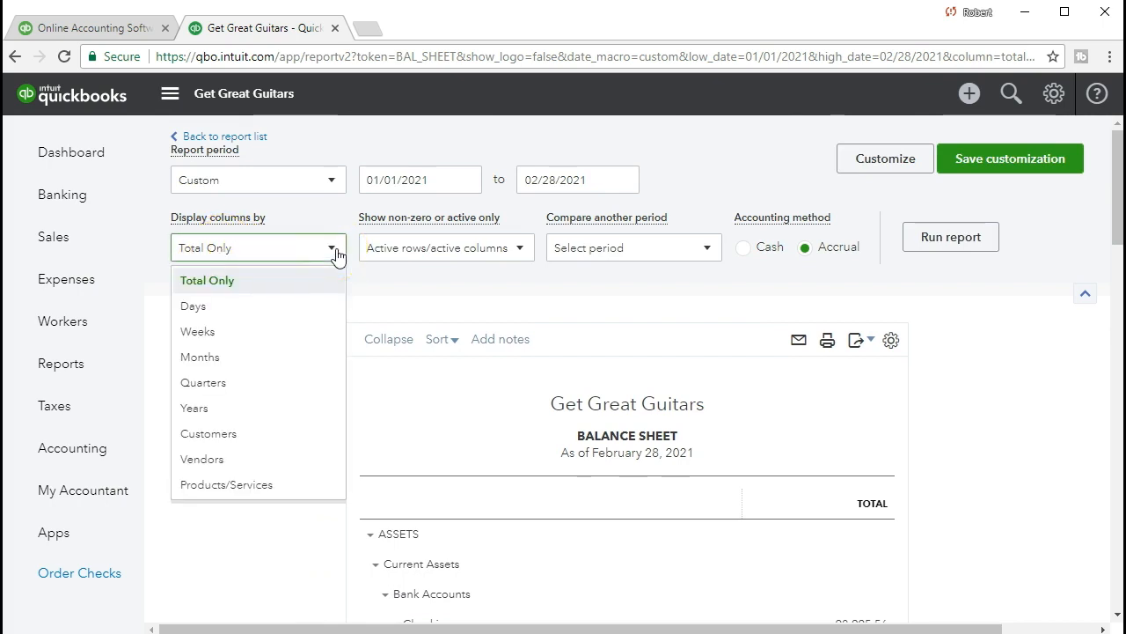
left_click(288, 362)
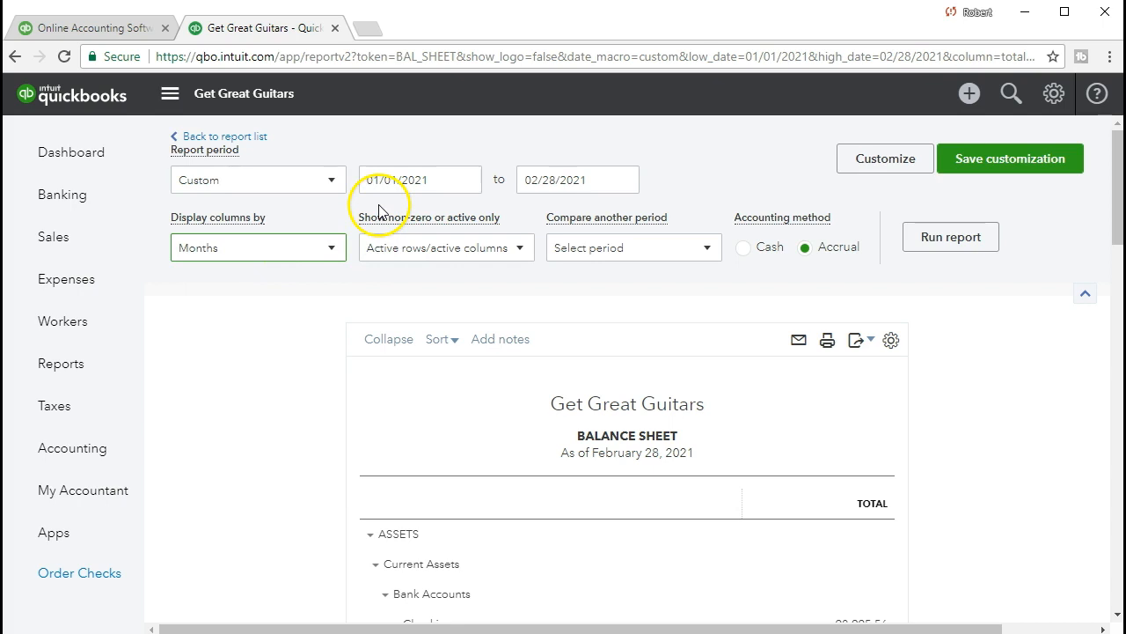
left_click(915, 255)
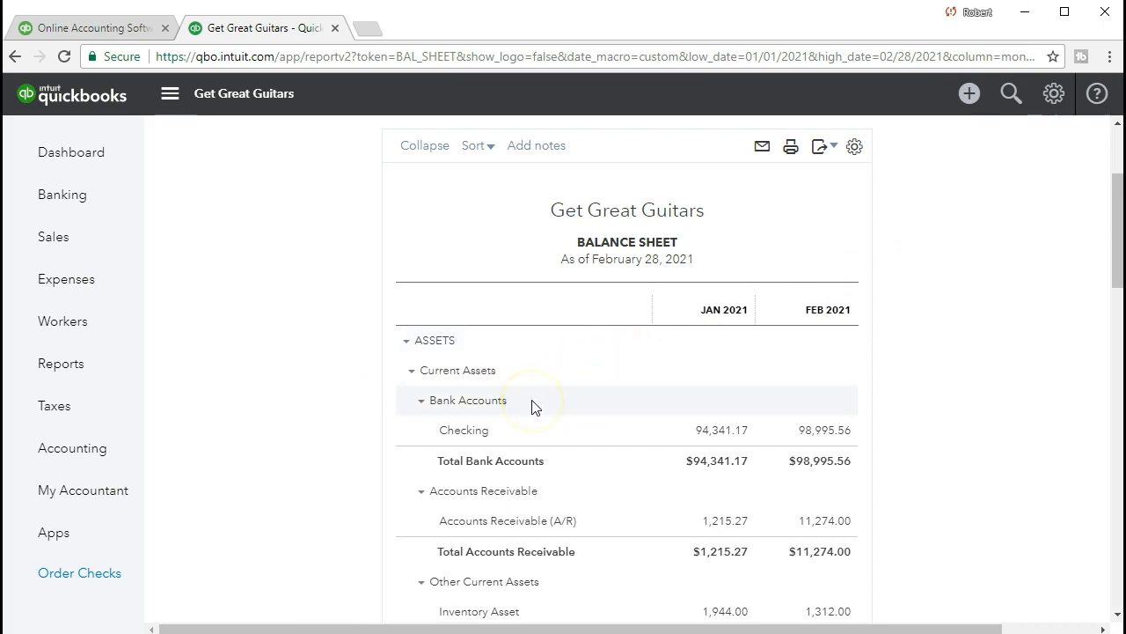
scroll(531, 406, "up", 3)
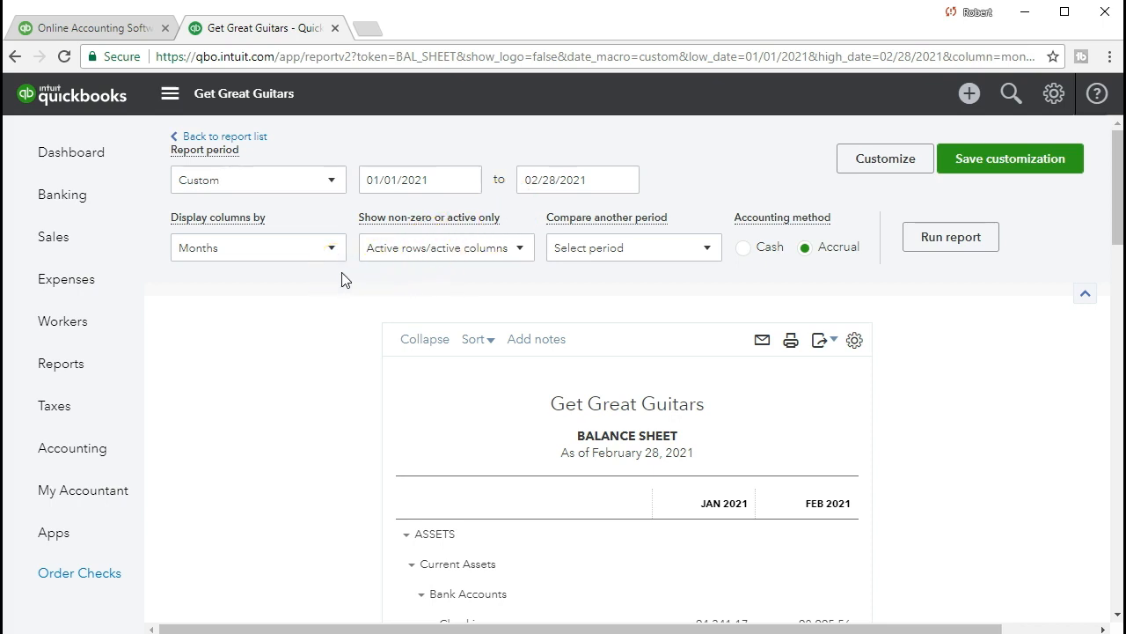
left_click(332, 250)
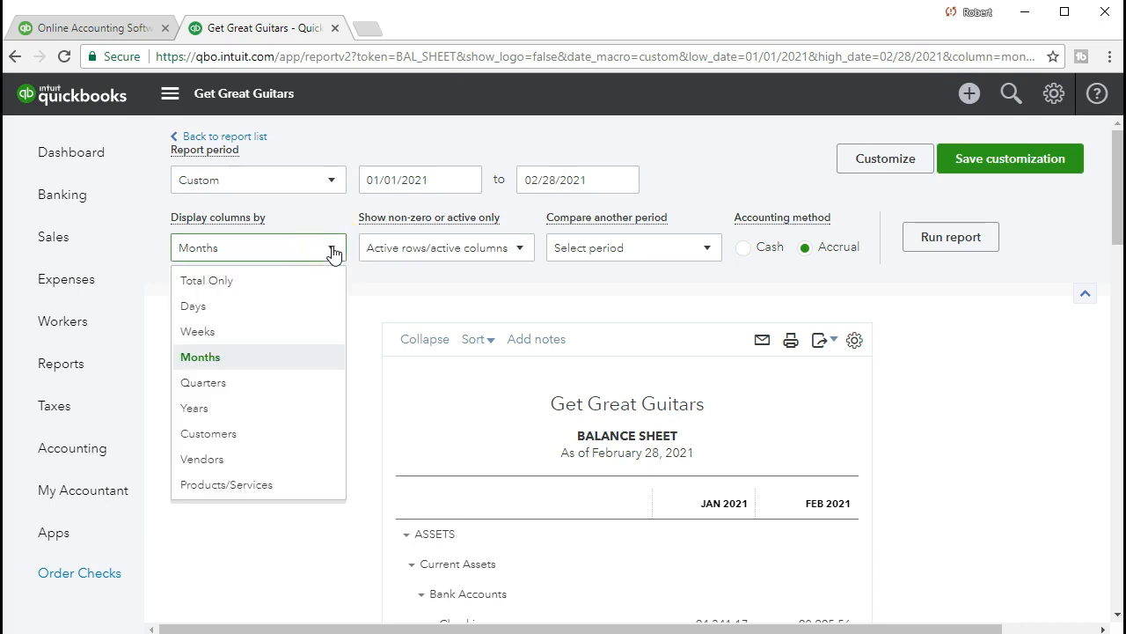
left_click(295, 360)
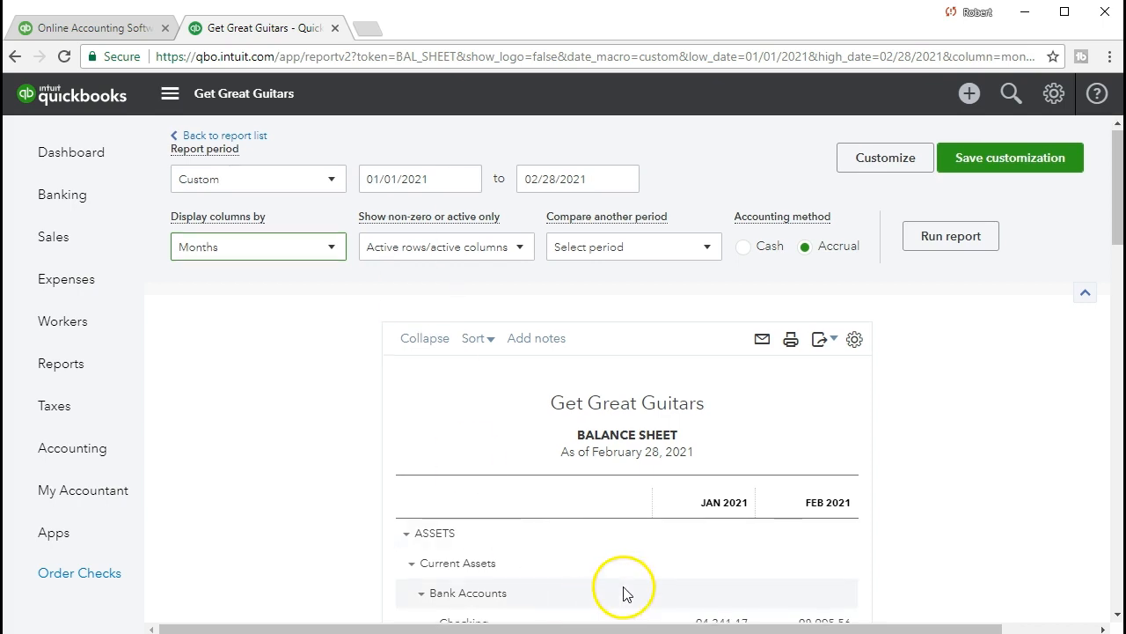
Step: Compare the January and February 2021 balances in the assets section, from the checking account down to total assets
scroll(624, 593, "down", 1)
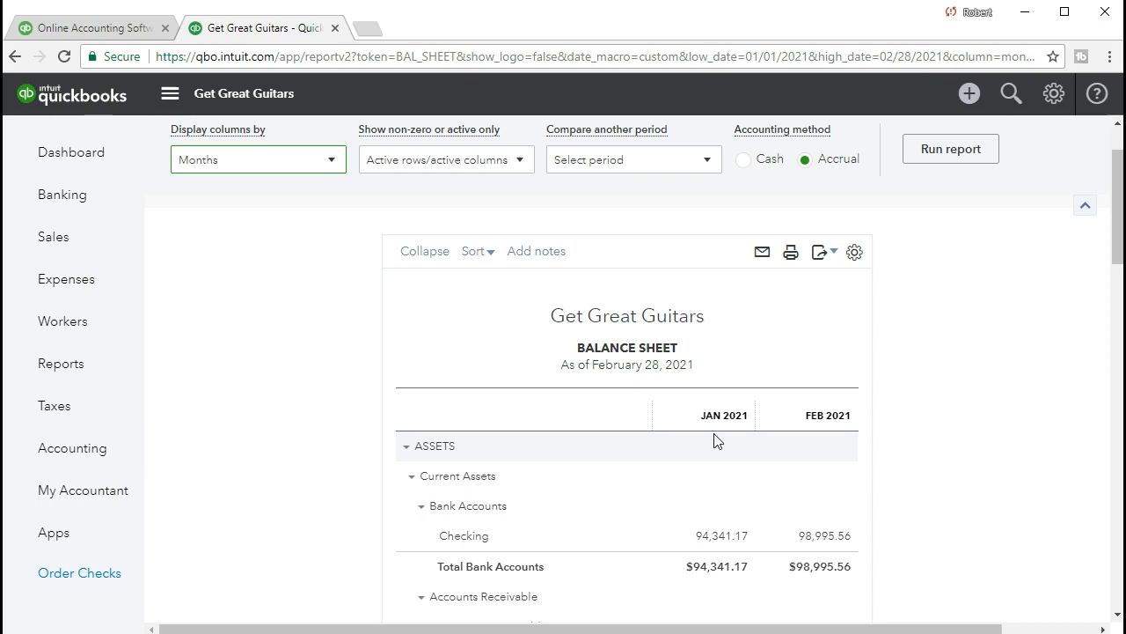
scroll(716, 440, "down", 1)
scroll(715, 440, "down", 1)
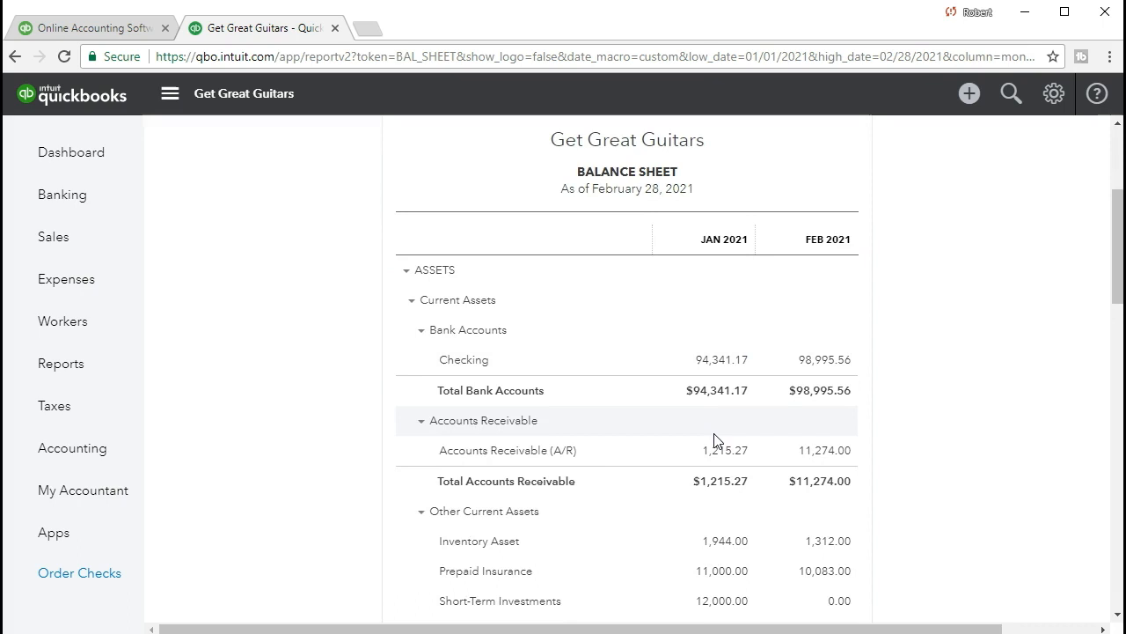
left_click(723, 403)
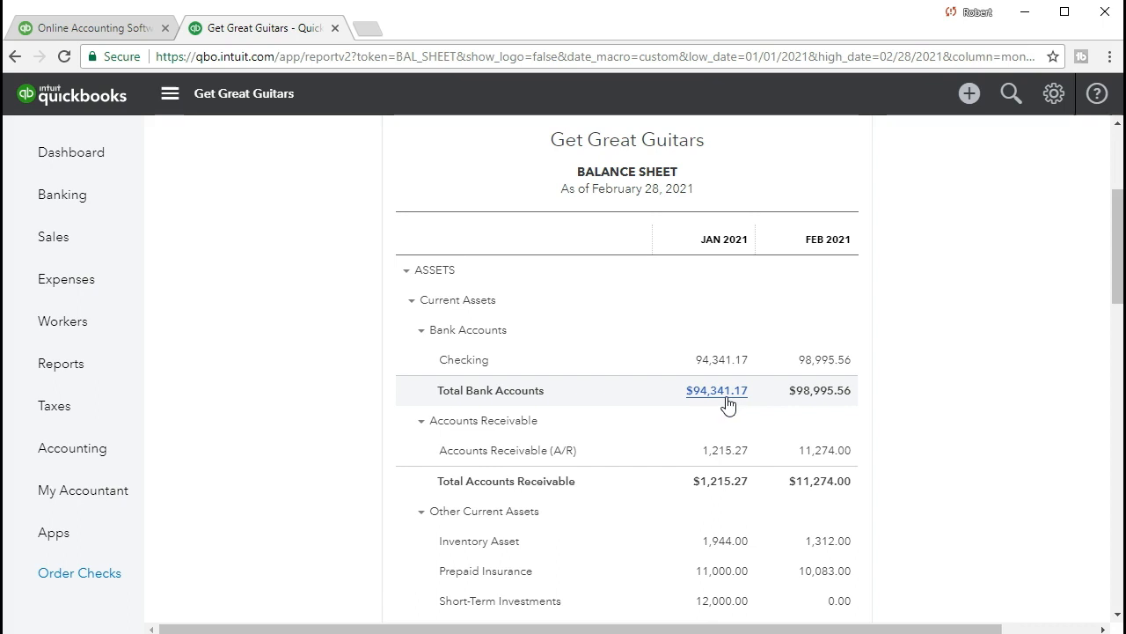
left_click(734, 367)
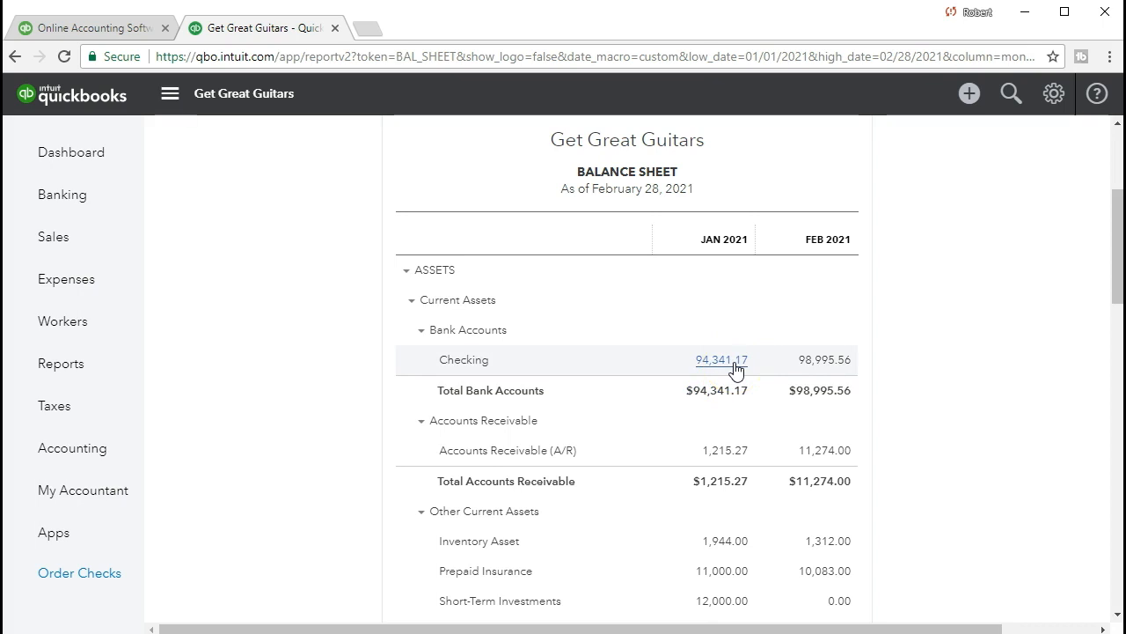
scroll(779, 425, "down", 2)
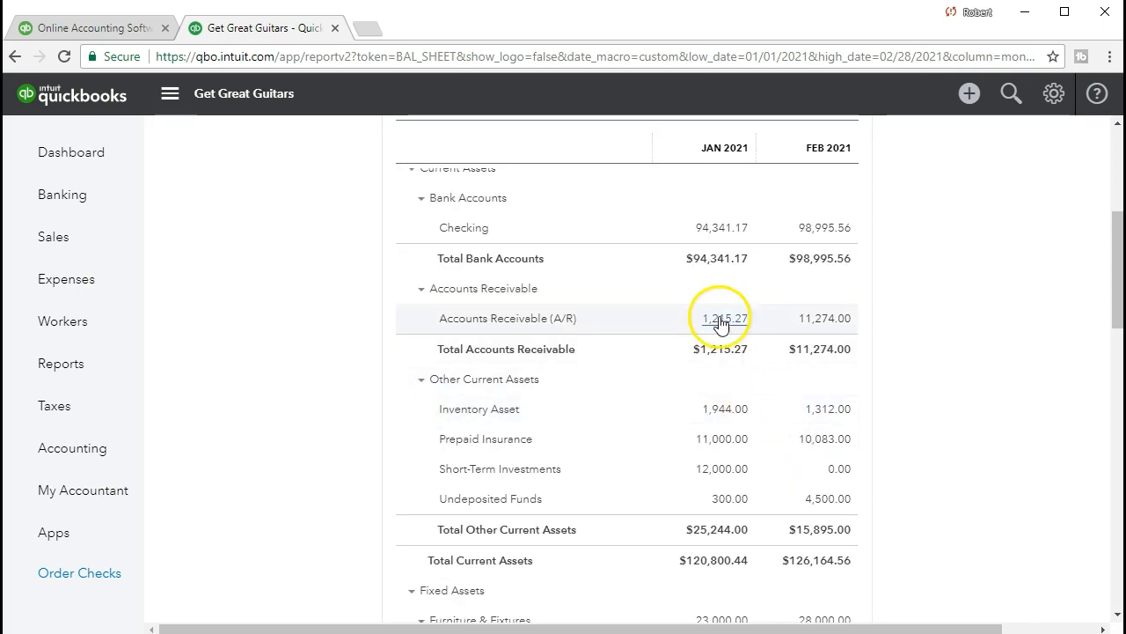
scroll(719, 322, "down", 1)
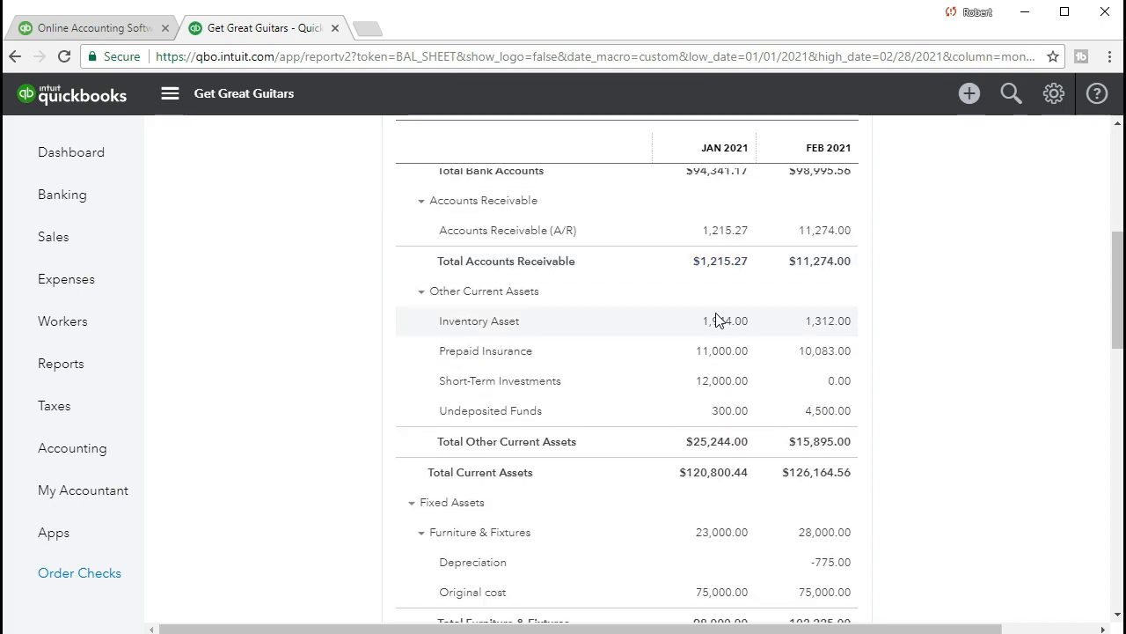
scroll(716, 322, "down", 2)
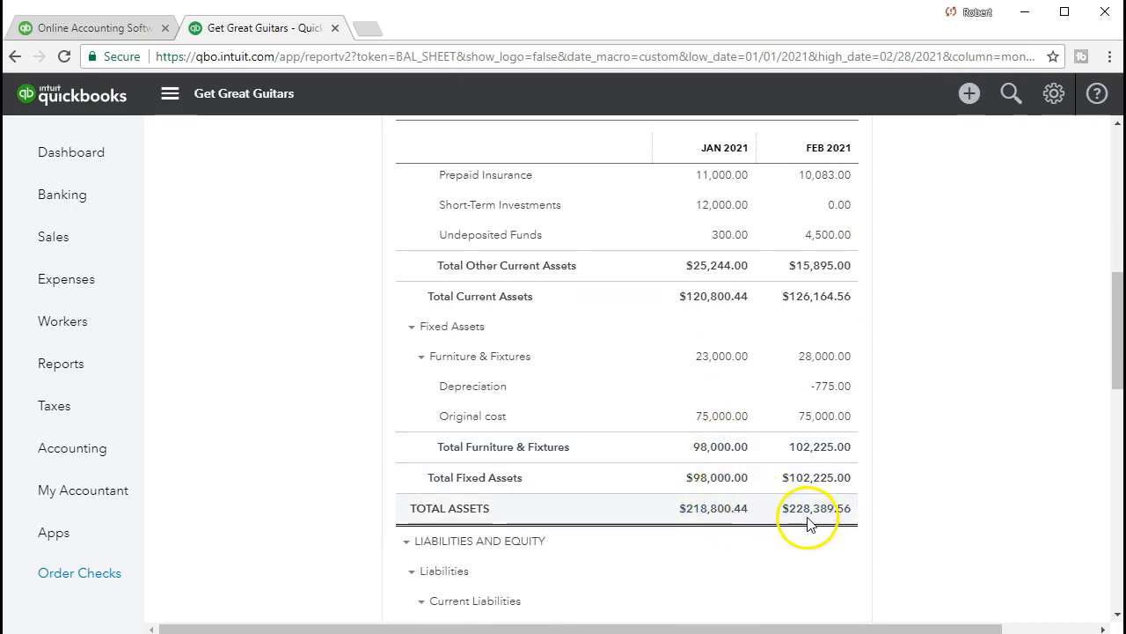
Step: Compare the January and February 2021 balances in the liabilities and equity section of the balance sheet
scroll(772, 523, "down", 2)
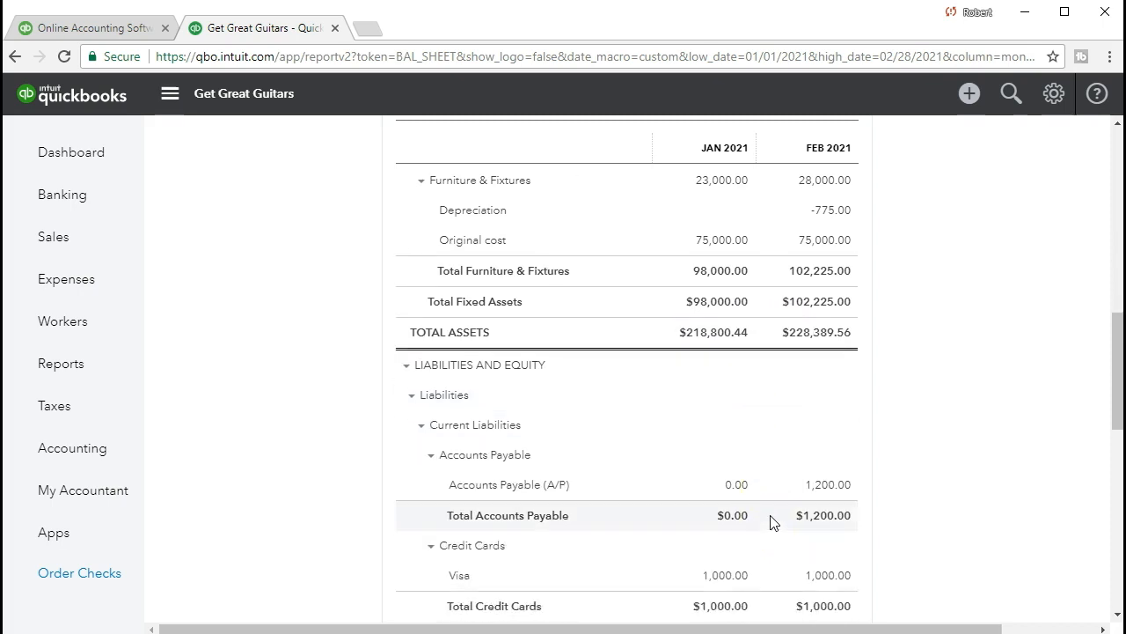
scroll(772, 524, "down", 1)
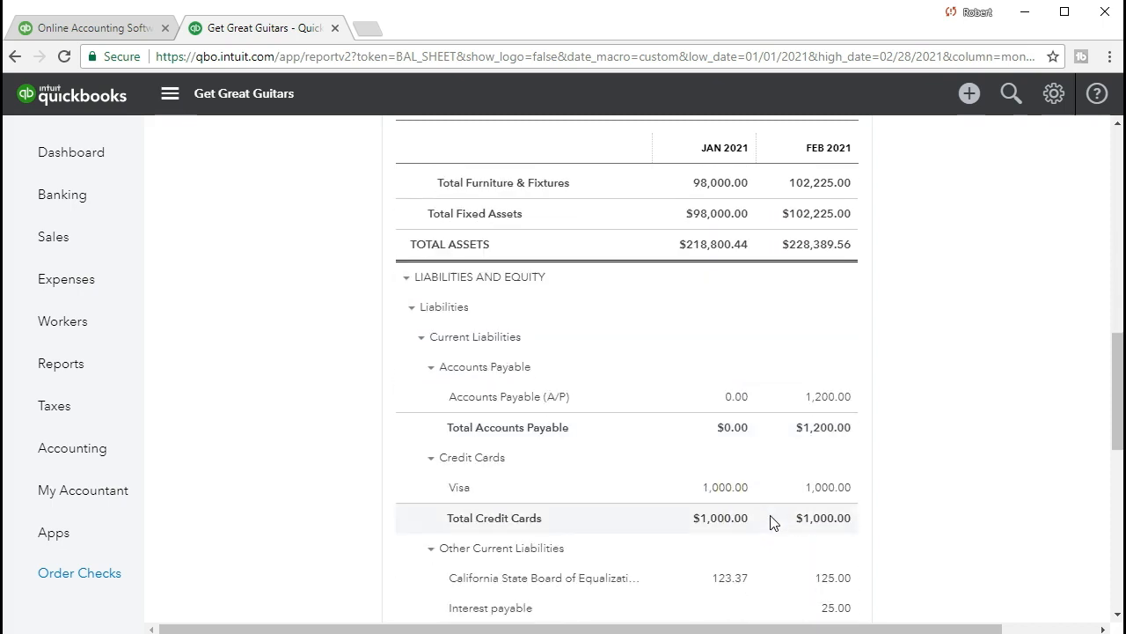
scroll(772, 522, "down", 1)
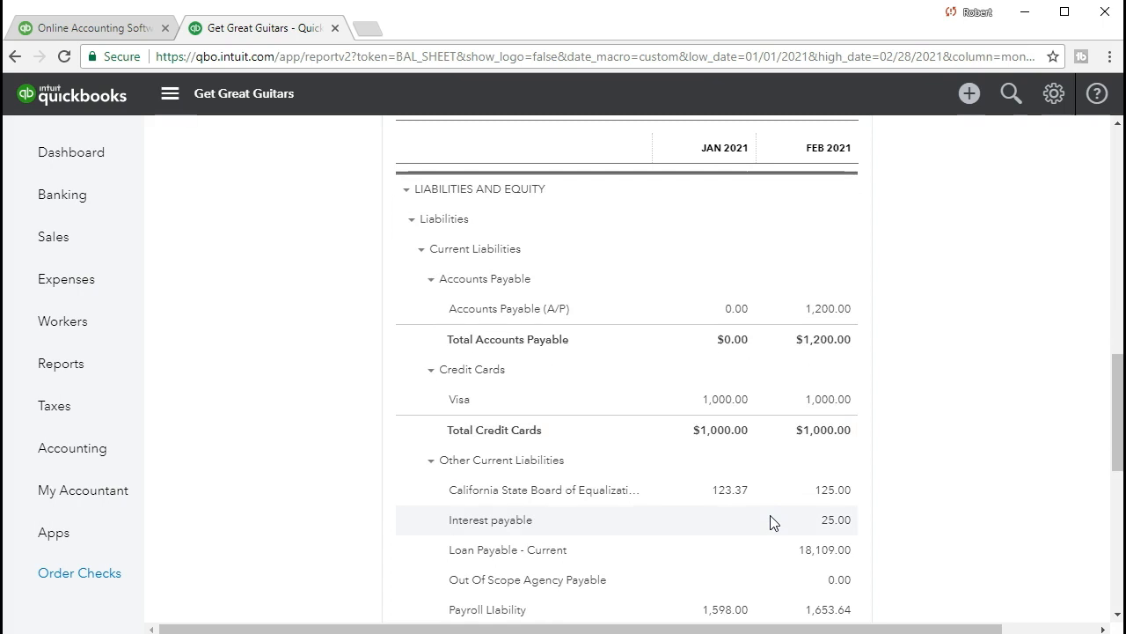
scroll(771, 522, "down", 1)
scroll(772, 522, "down", 1)
scroll(771, 522, "down", 2)
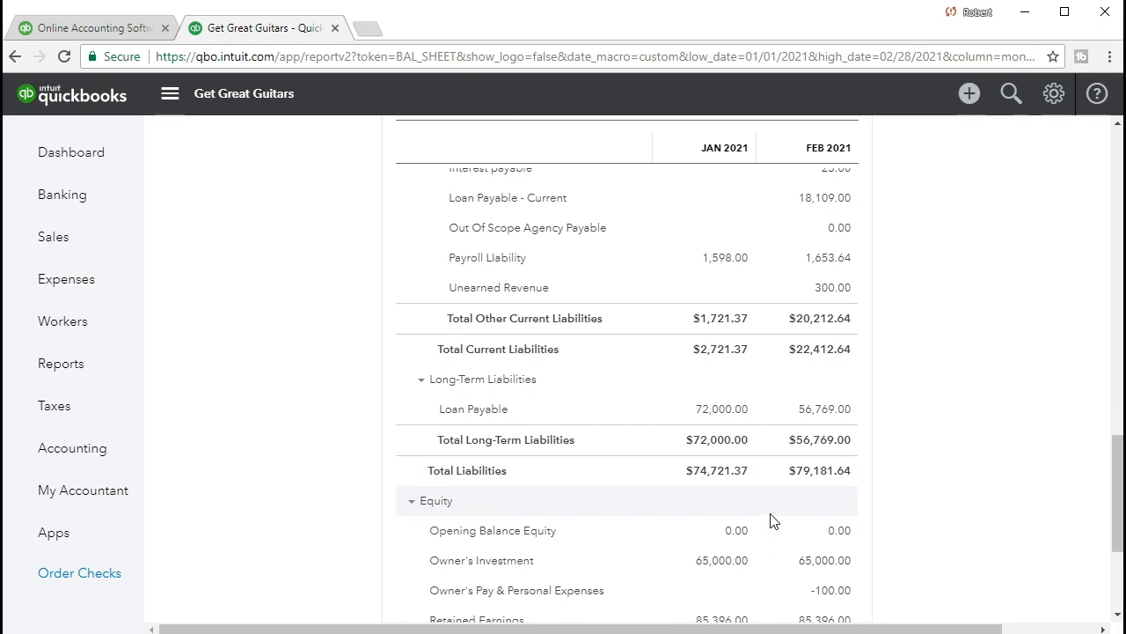
scroll(772, 521, "down", 1)
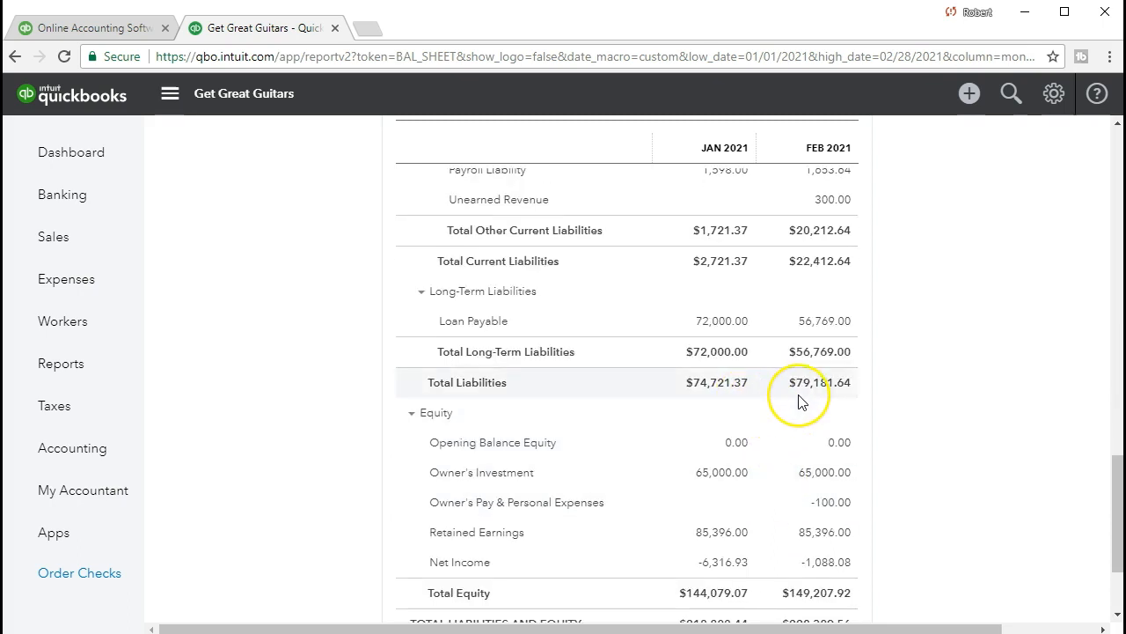
Step: Remove the date prepared, time prepared and report basis from the balance sheet's footer and rerun the report
scroll(780, 458, "down", 1)
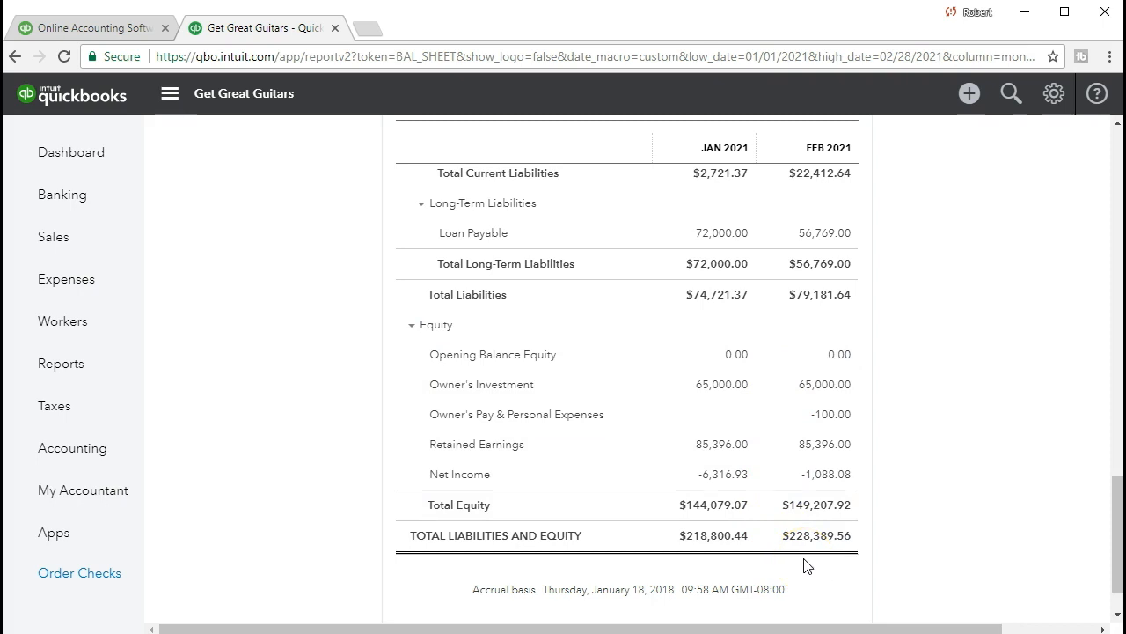
scroll(807, 566, "down", 1)
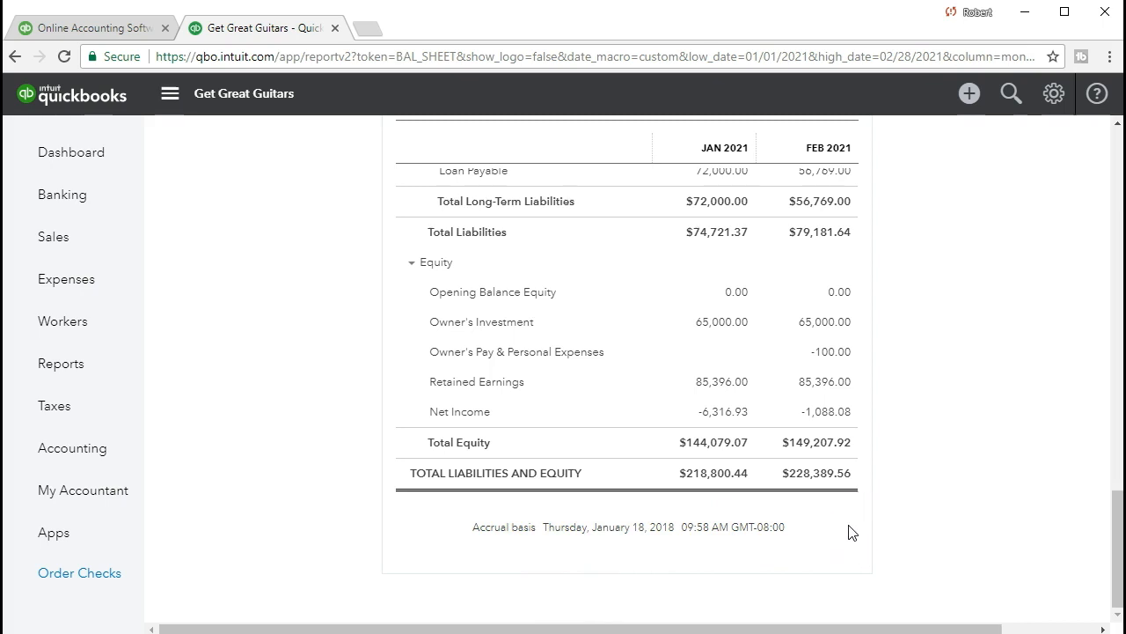
scroll(851, 532, "up", 9)
scroll(851, 531, "up", 9)
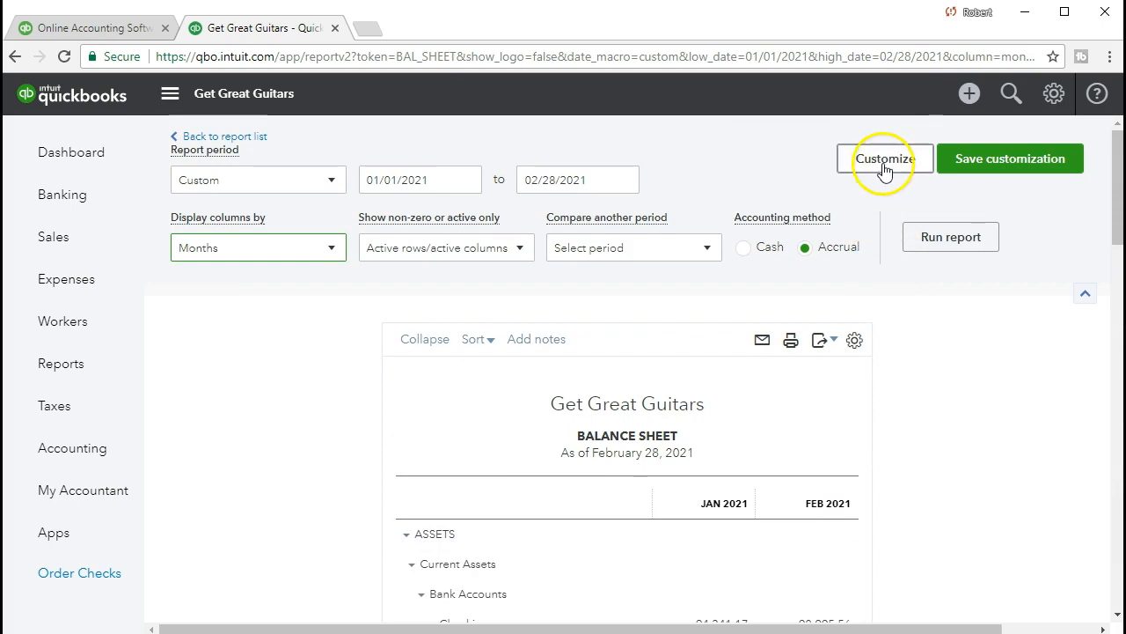
left_click(885, 160)
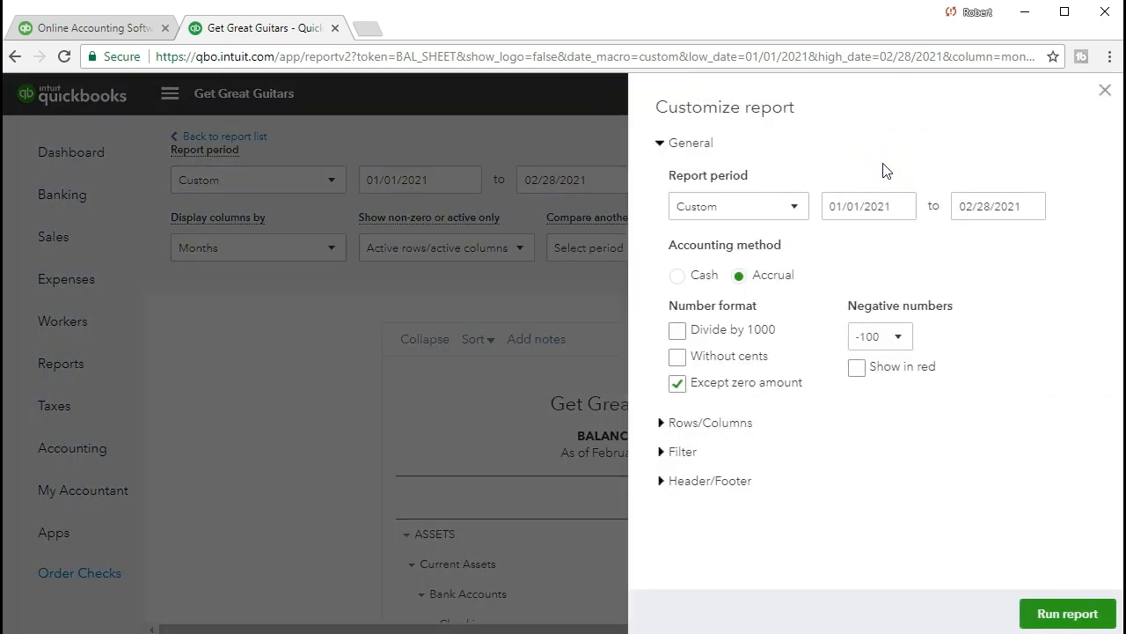
left_click(665, 482)
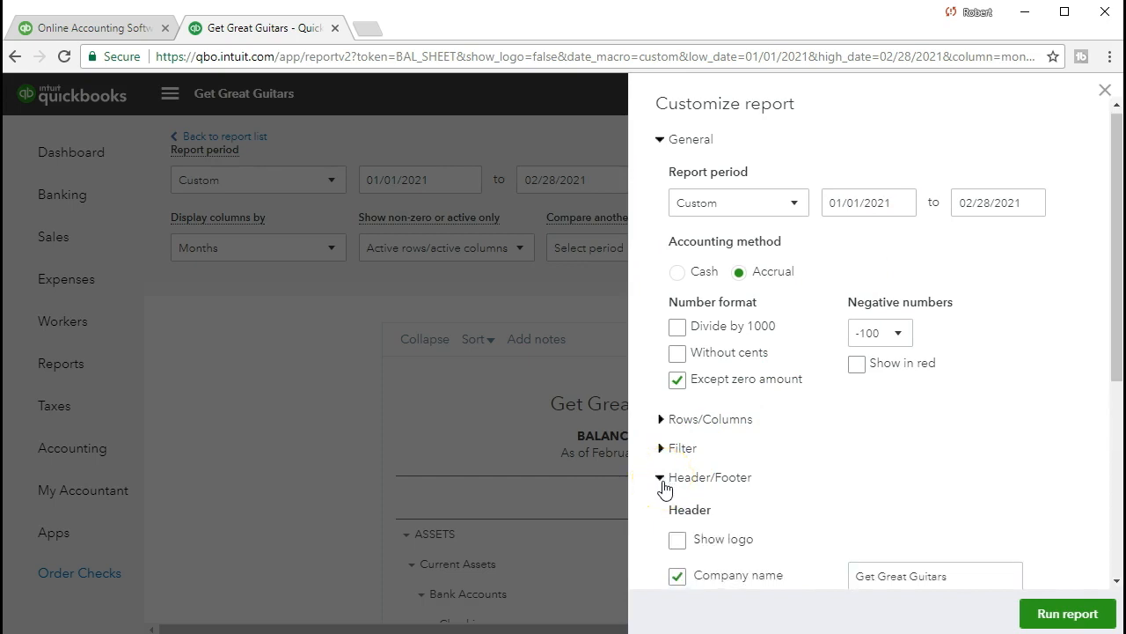
scroll(666, 489, "down", 1)
scroll(666, 490, "down", 2)
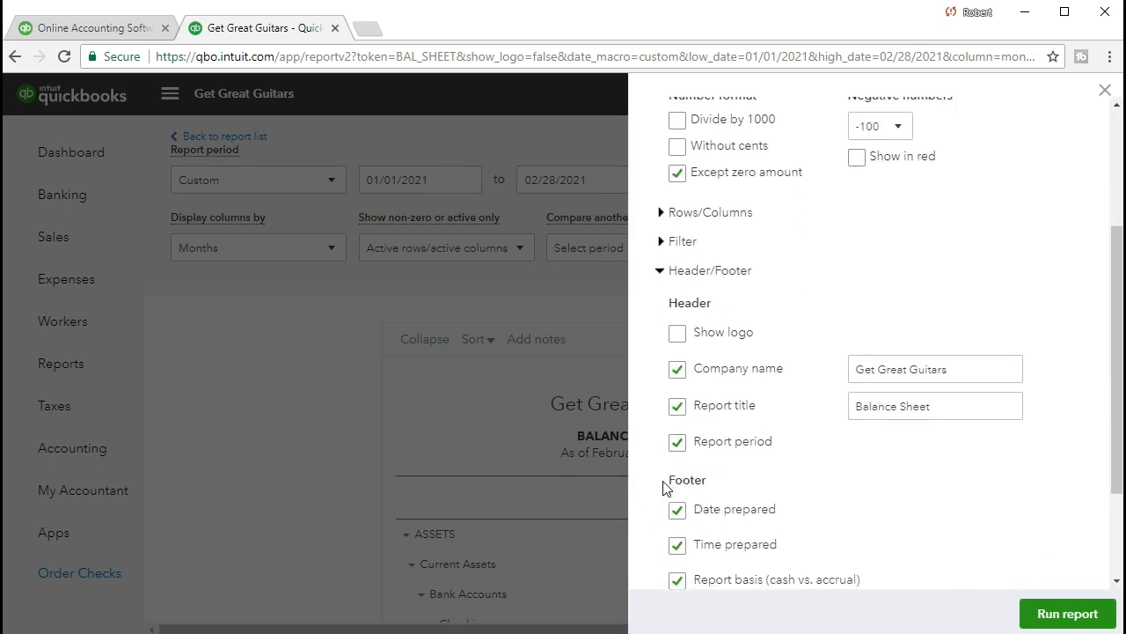
left_click(676, 457)
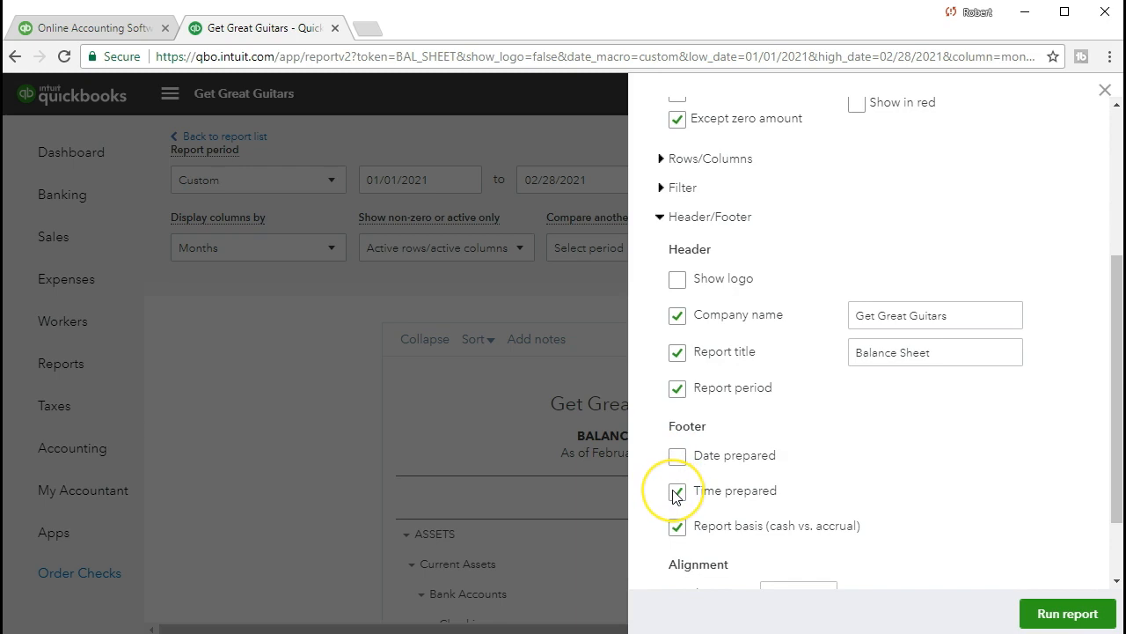
left_click(676, 526)
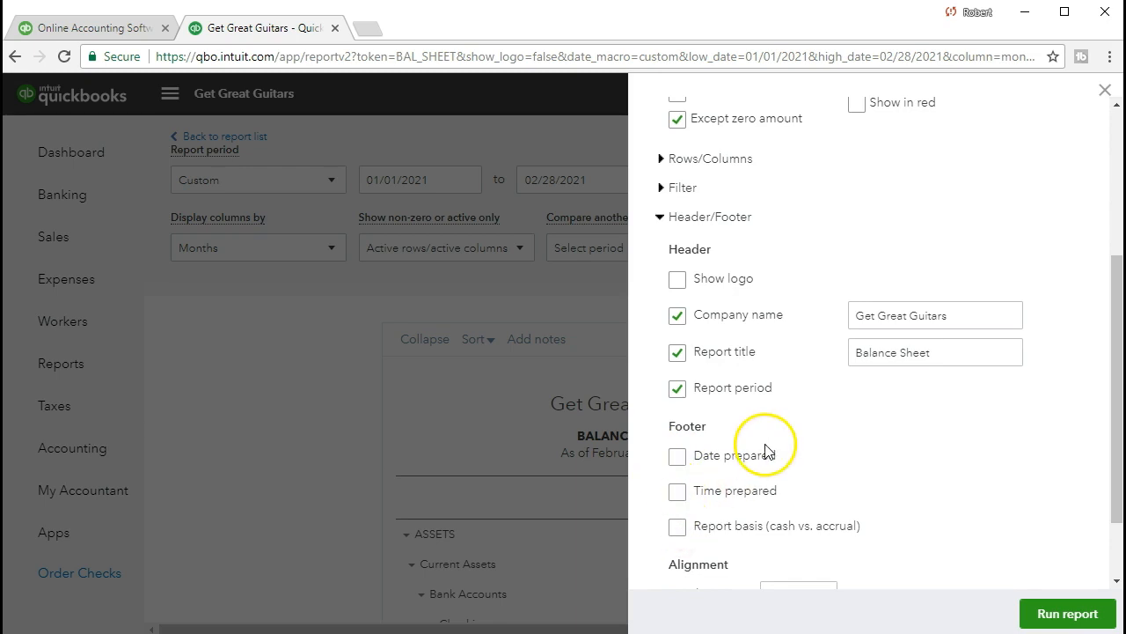
scroll(765, 450, "down", 1)
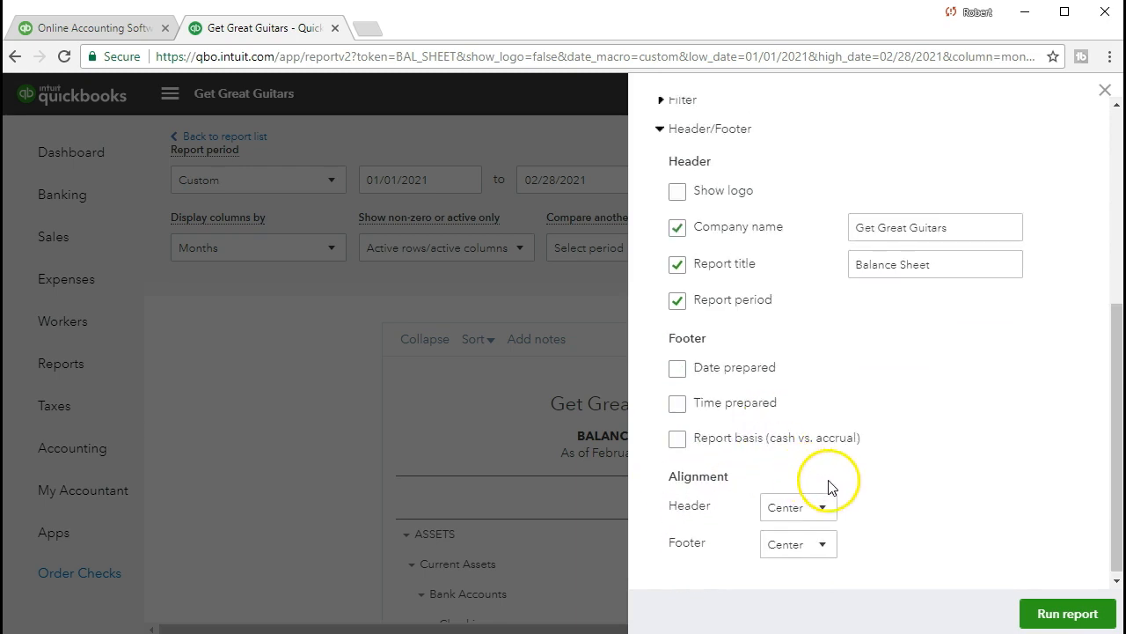
left_click(1036, 615)
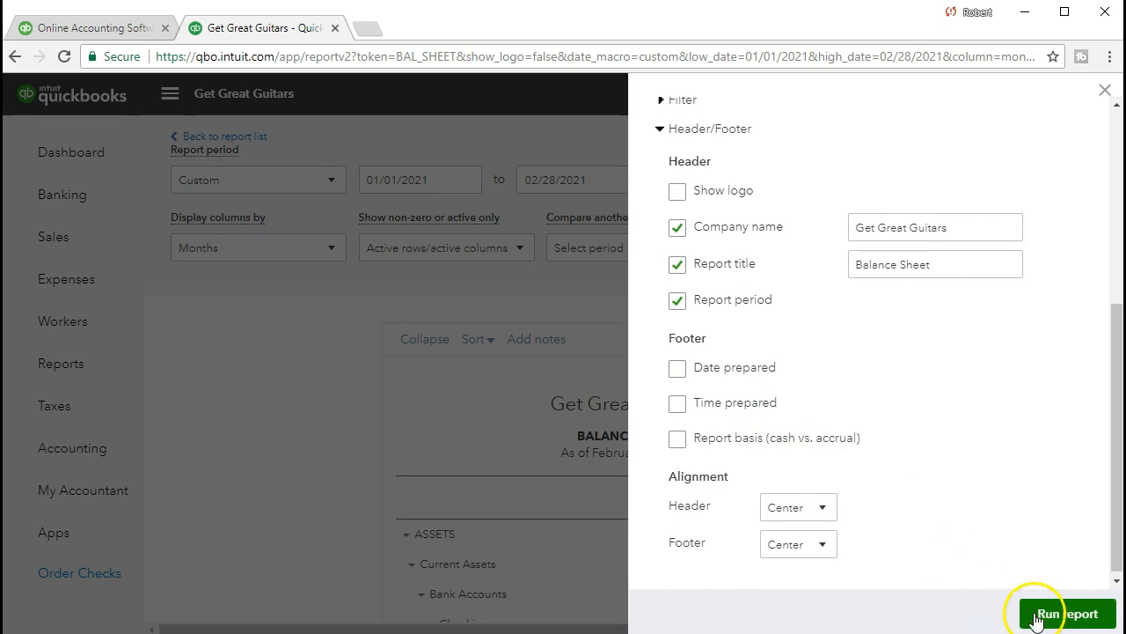
Step: Review the rerun balance sheet from assets through total liabilities and equity, including the footer area, for both months
scroll(1034, 616, "down", 2)
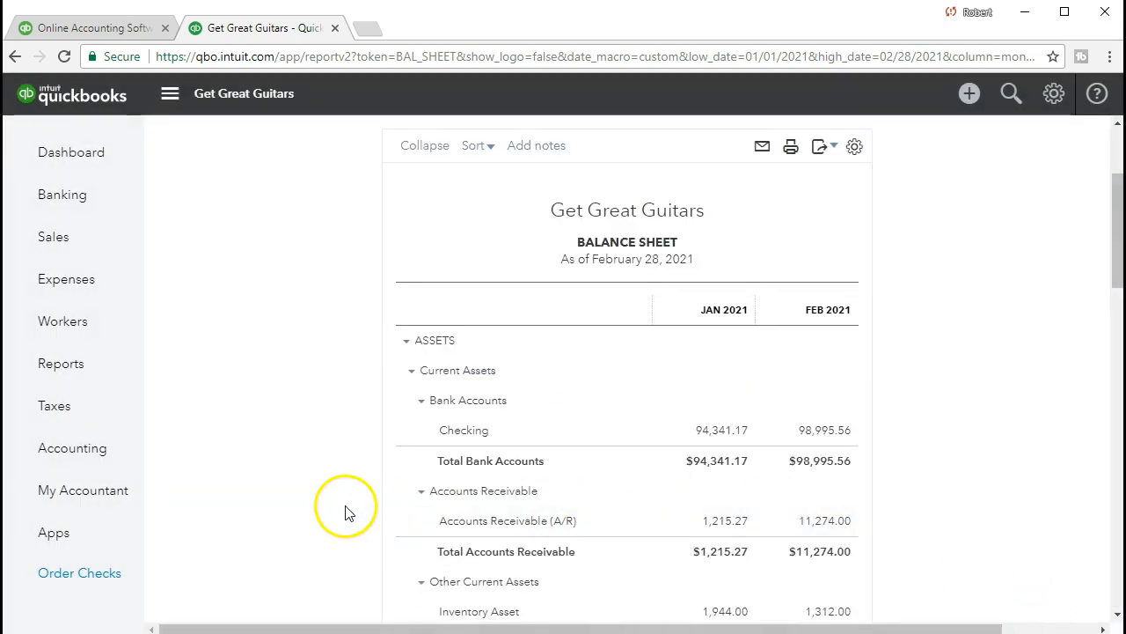
scroll(343, 499, "down", 5)
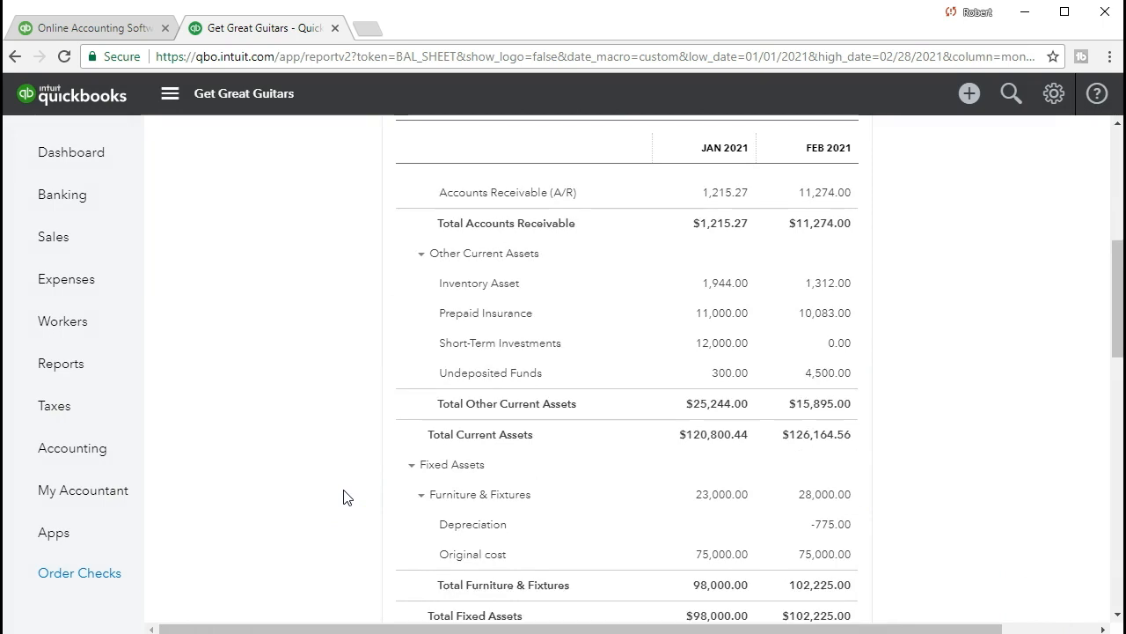
scroll(343, 498, "down", 7)
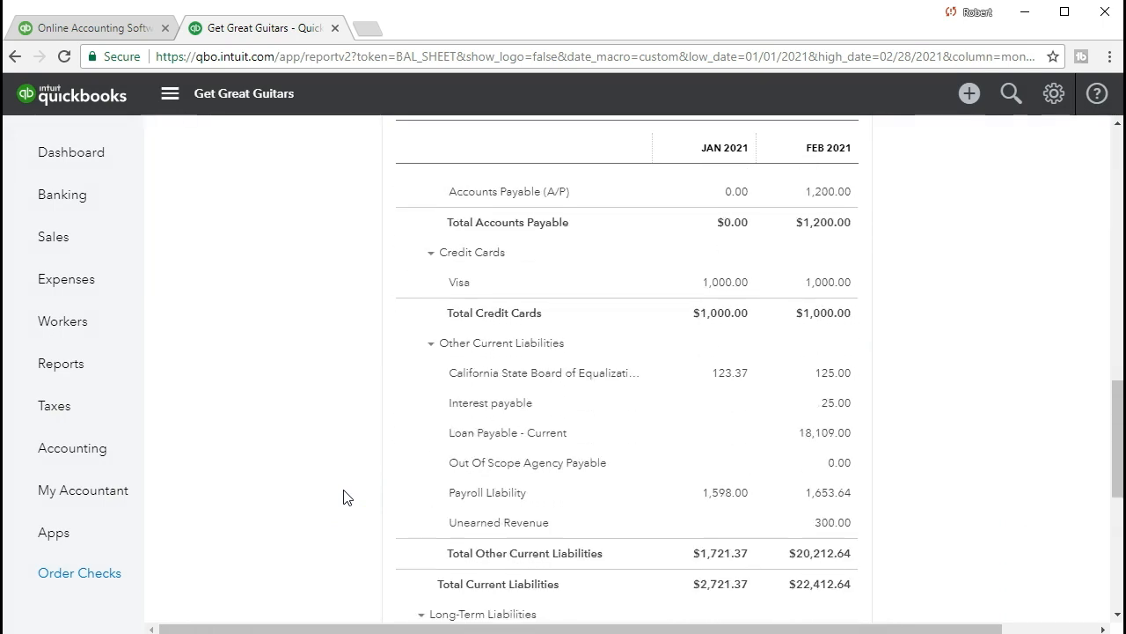
scroll(343, 497, "down", 4)
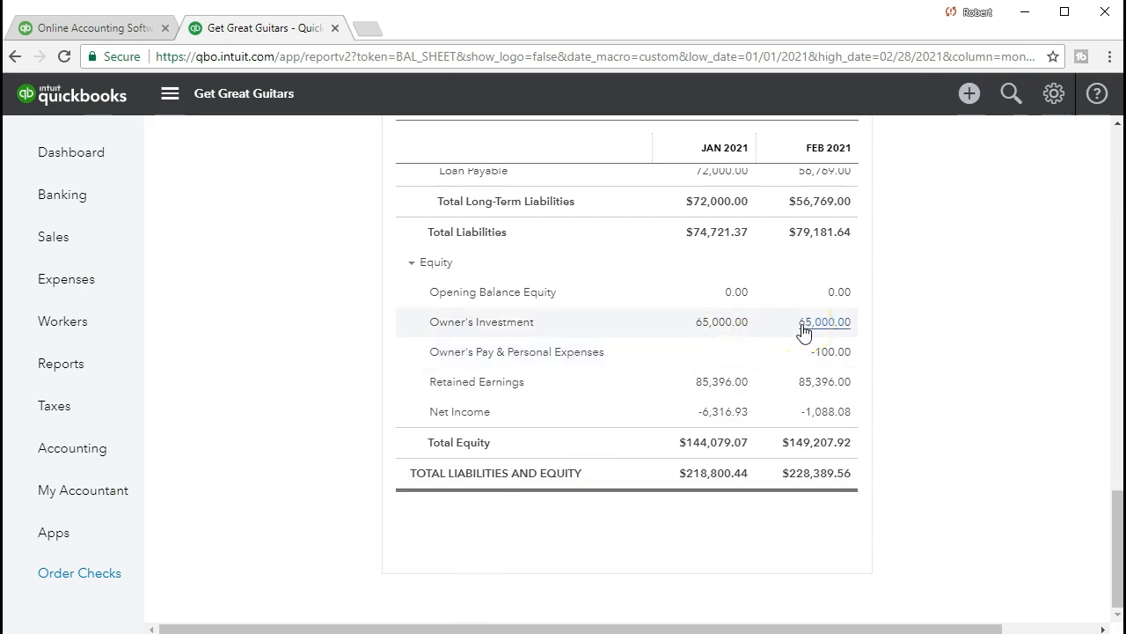
scroll(801, 333, "up", 1)
left_click(862, 345)
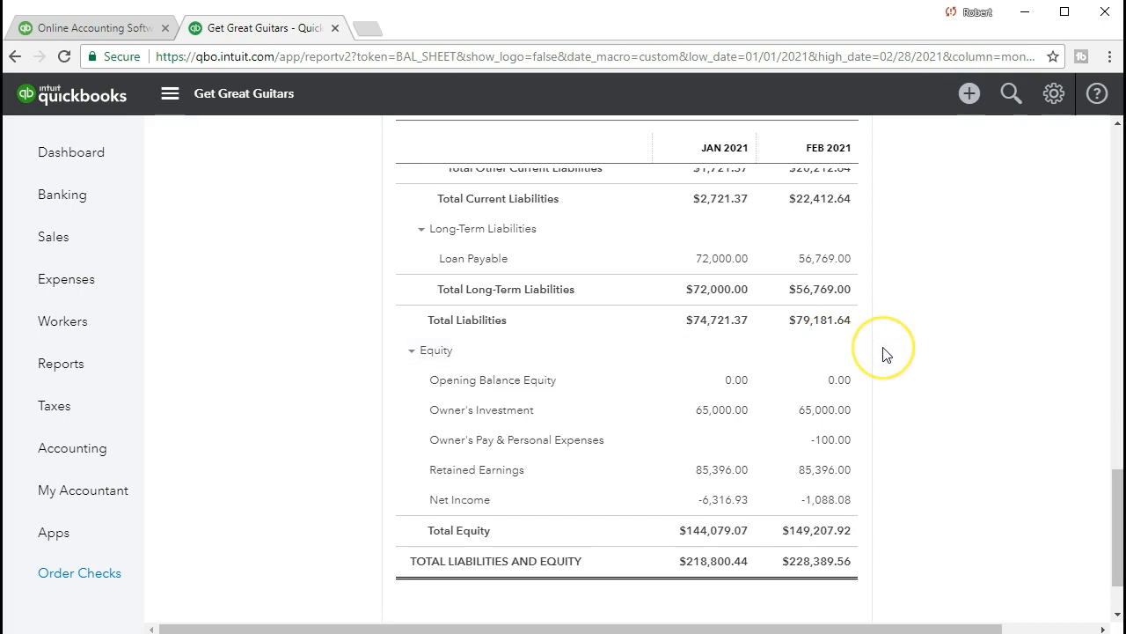
scroll(886, 354, "up", 4)
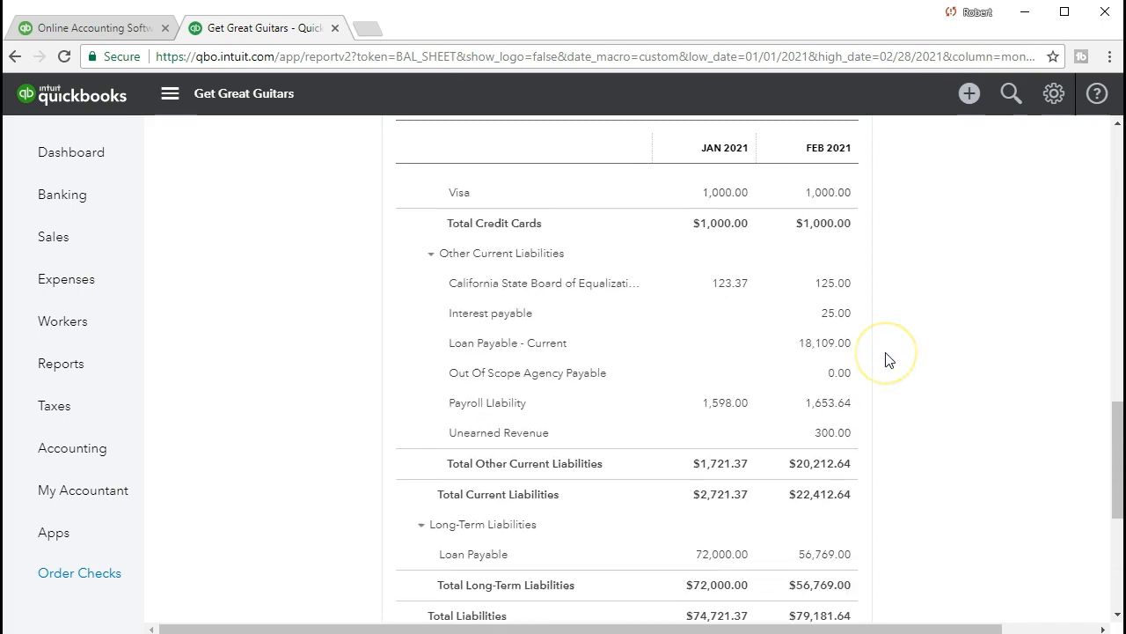
scroll(888, 359, "up", 4)
scroll(887, 361, "up", 4)
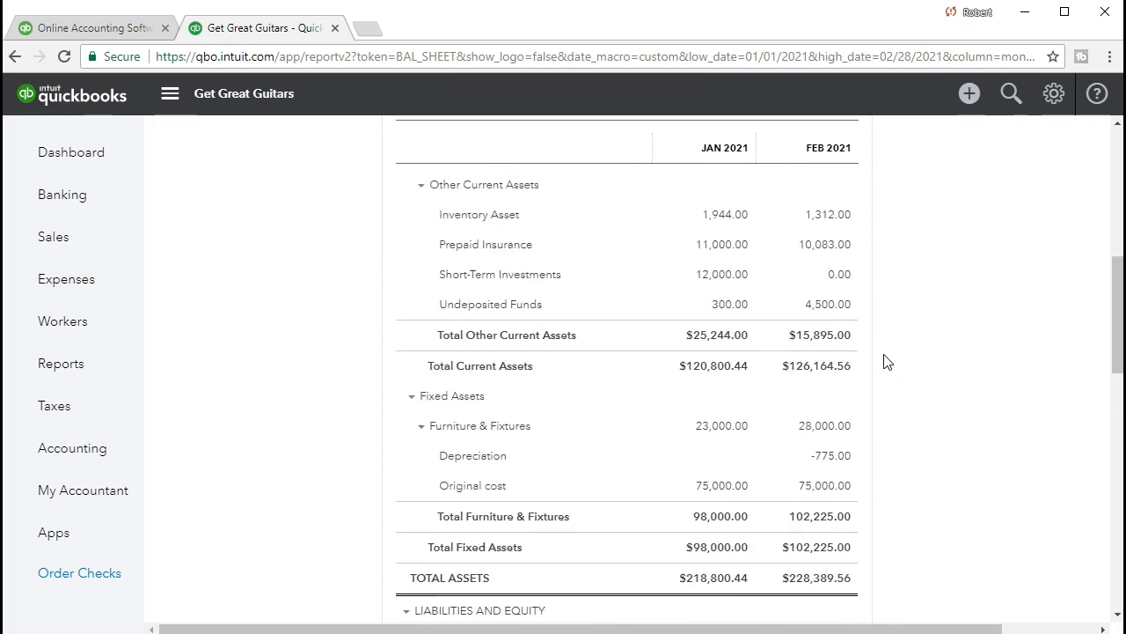
scroll(887, 362, "up", 2)
scroll(887, 362, "up", 3)
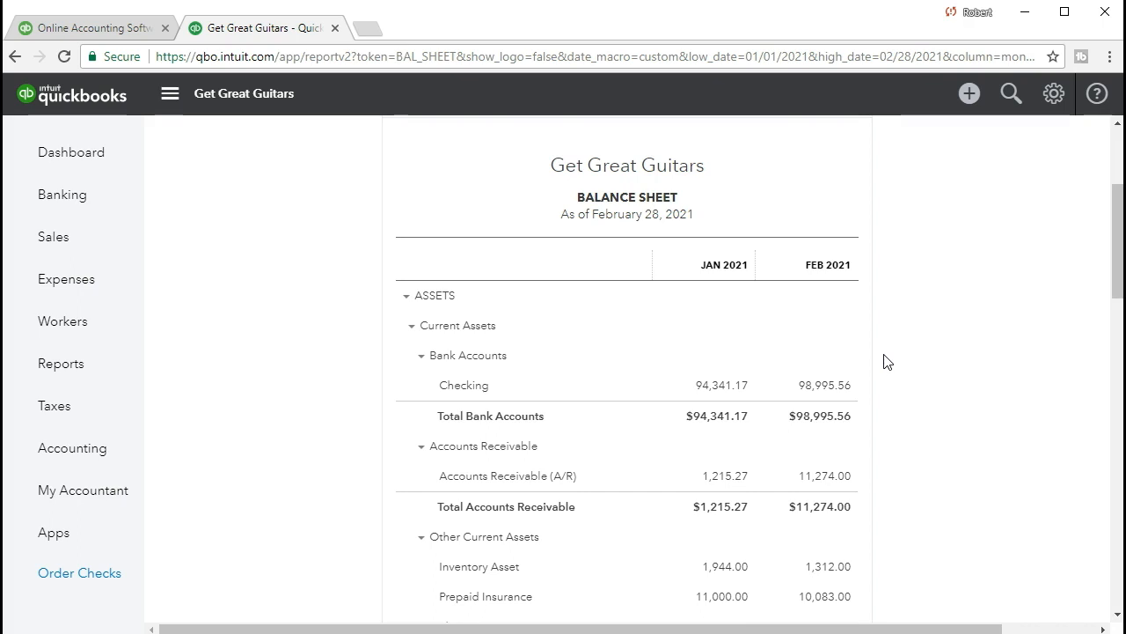
scroll(887, 361, "up", 2)
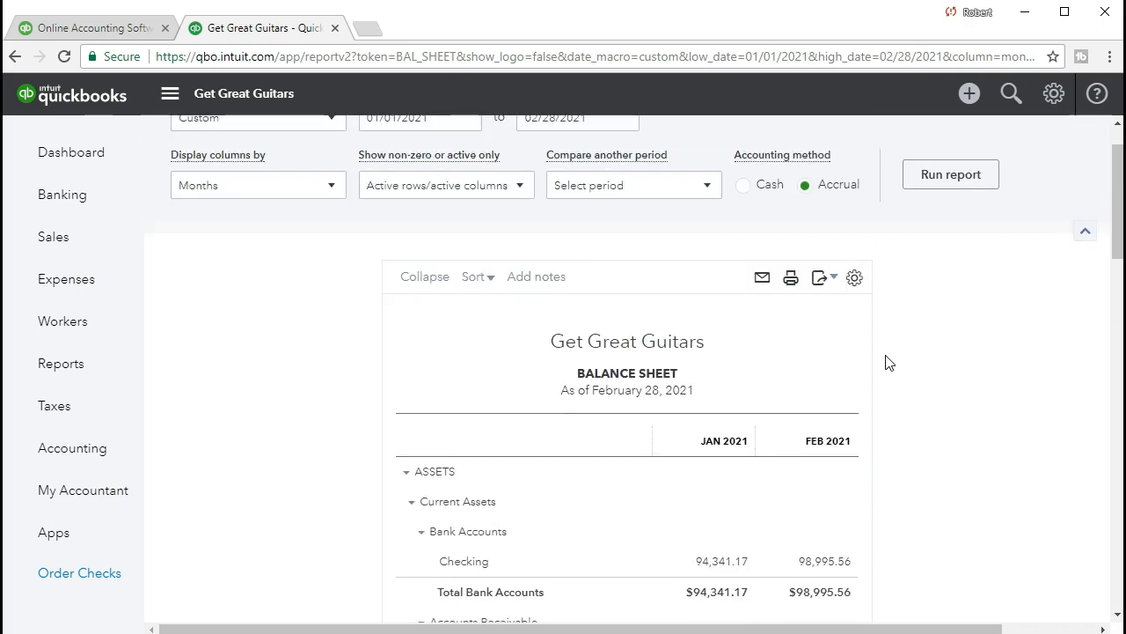
Step: Export the balance sheet to Excel and open the downloaded workbook
left_click(834, 286)
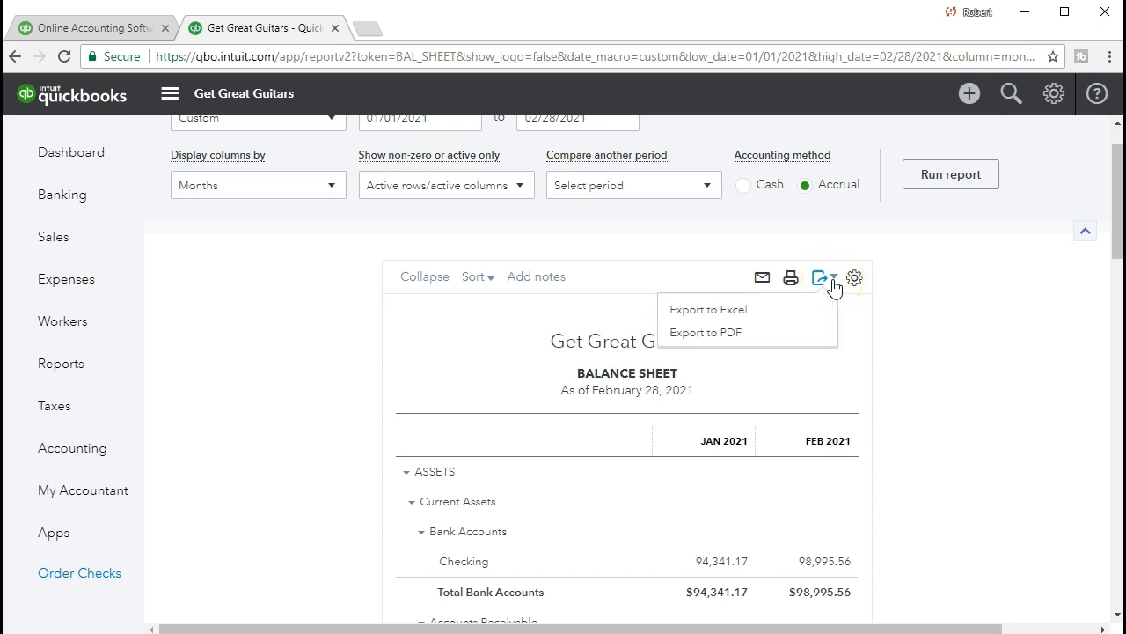
left_click(793, 310)
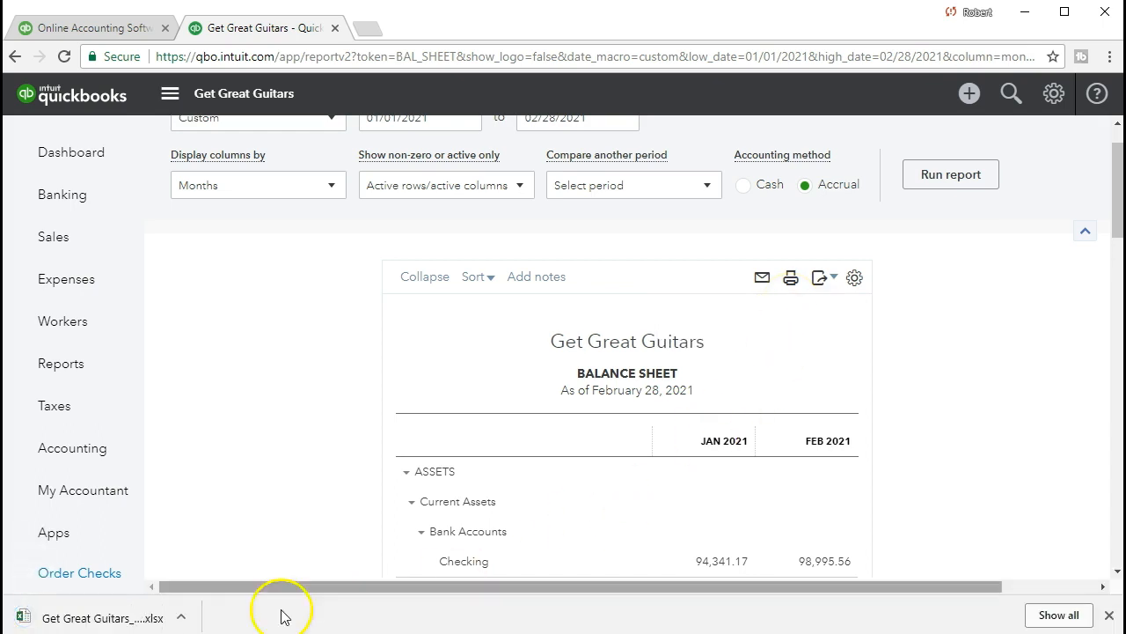
left_click(105, 616)
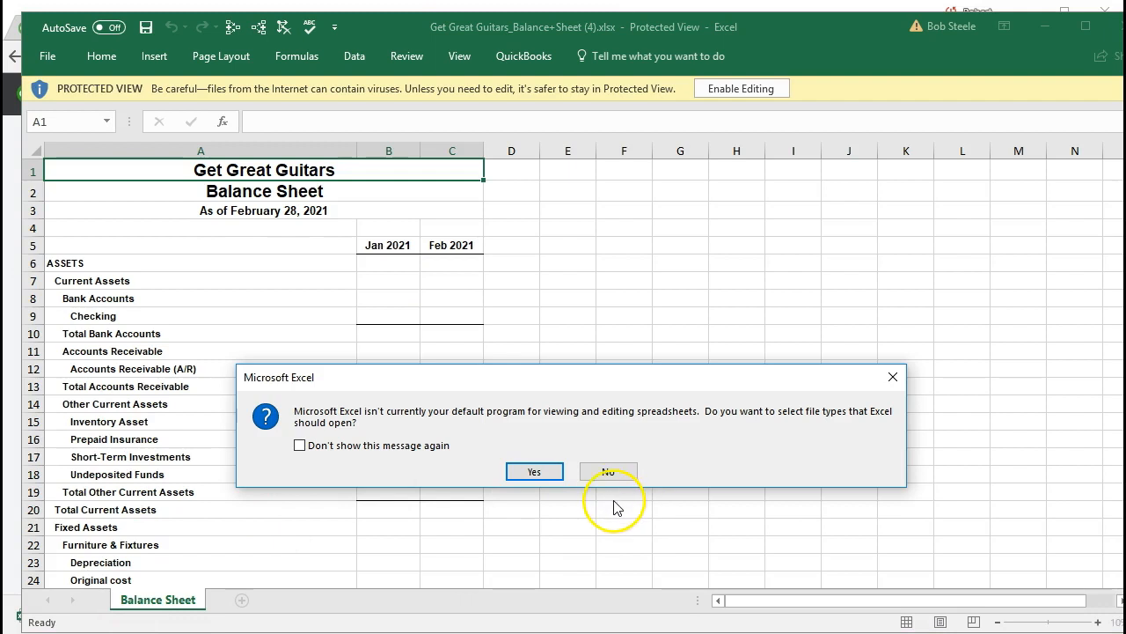
Step: Dismiss Excel's default-program prompt and enable editing of the exported balance sheet workbook
left_click(894, 378)
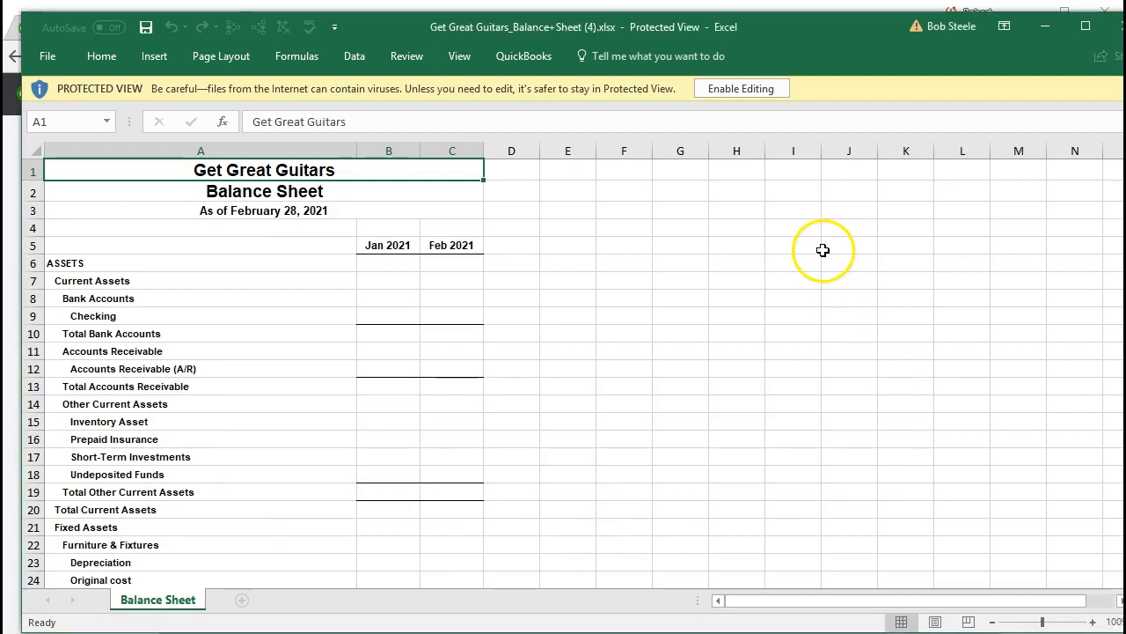
left_click_drag(805, 29, 778, 20)
left_click(716, 81)
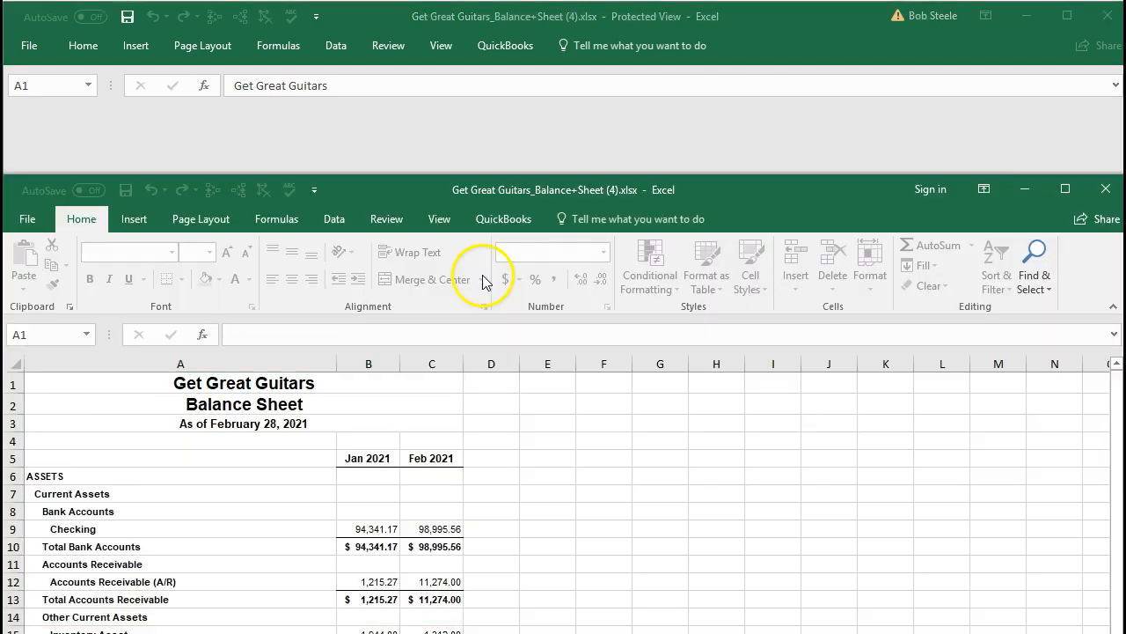
left_click_drag(730, 196, 756, 14)
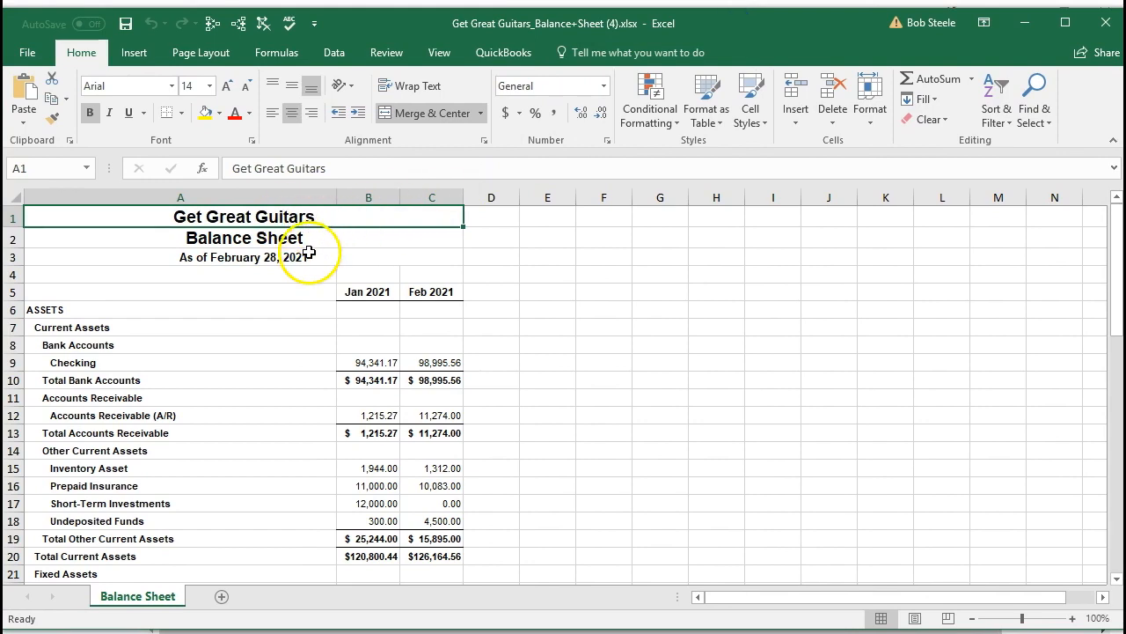
Step: Try the formula =C9-B9 in cell D9 for the Checking account's monthly change, and clear the cell
left_click(311, 234)
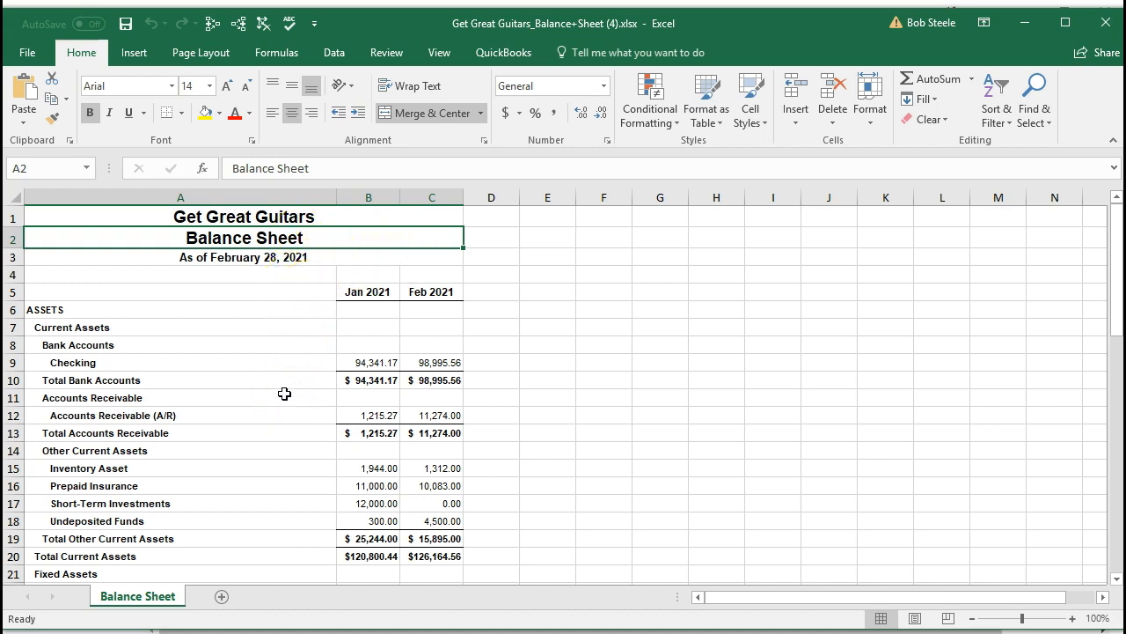
left_click(543, 368)
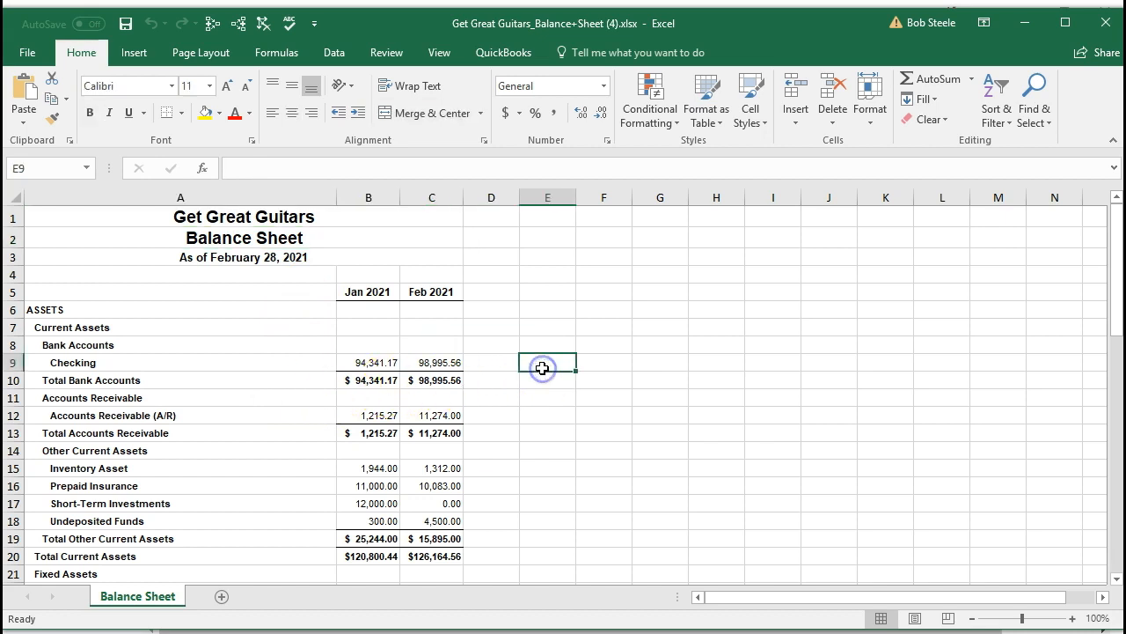
left_click(502, 370)
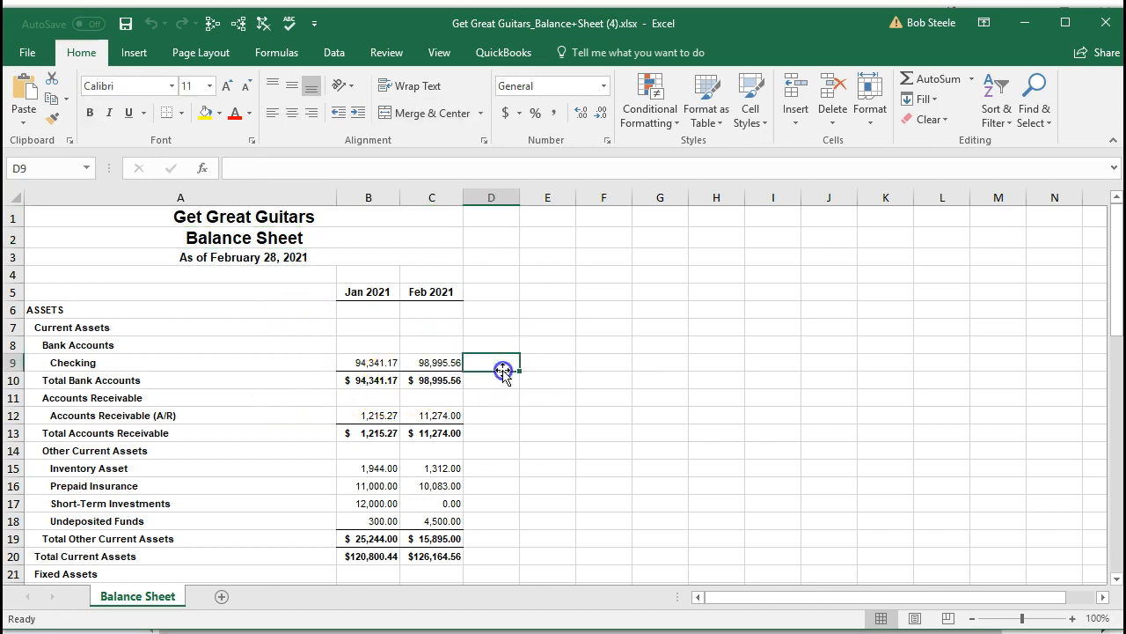
type("=")
key("Left")
type("-")
key("Left")
key("Left")
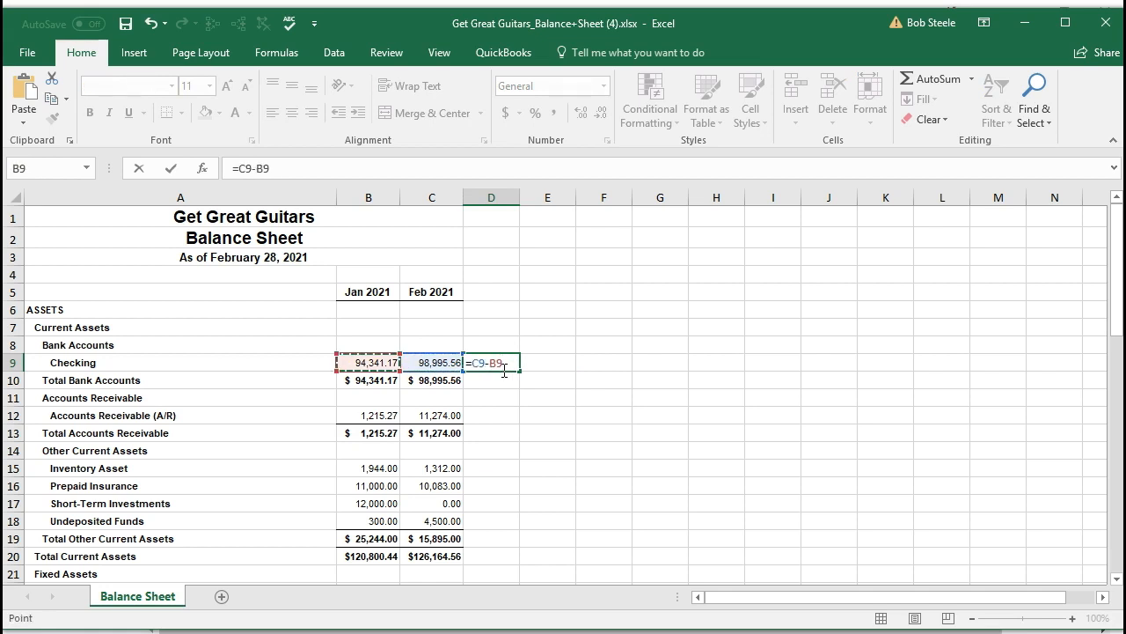
key("Return")
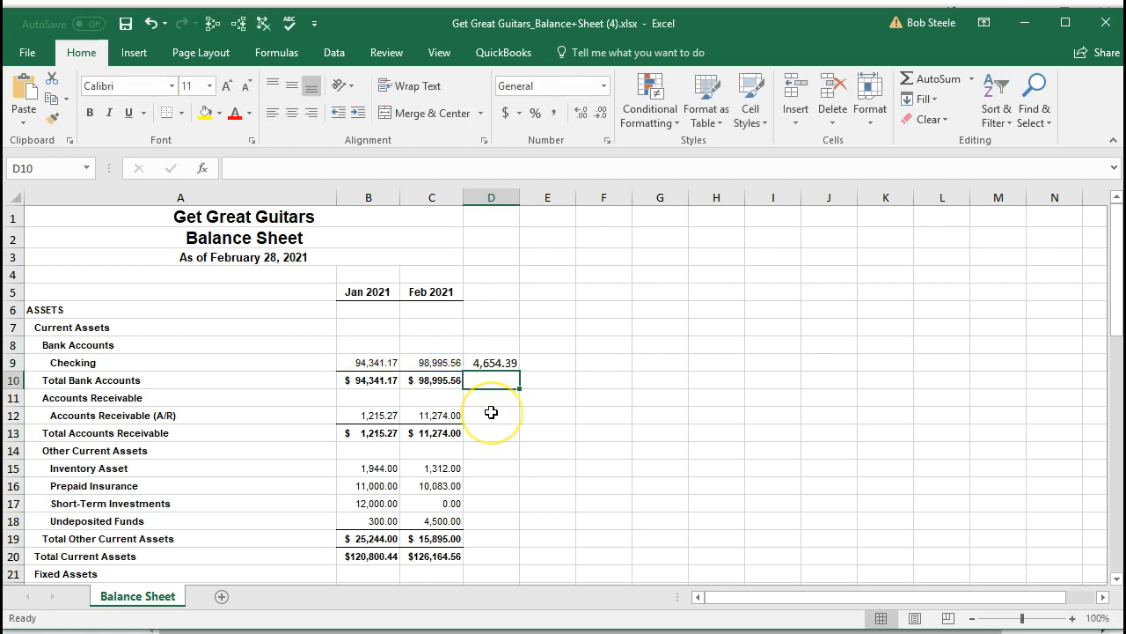
key("Up")
key("Delete")
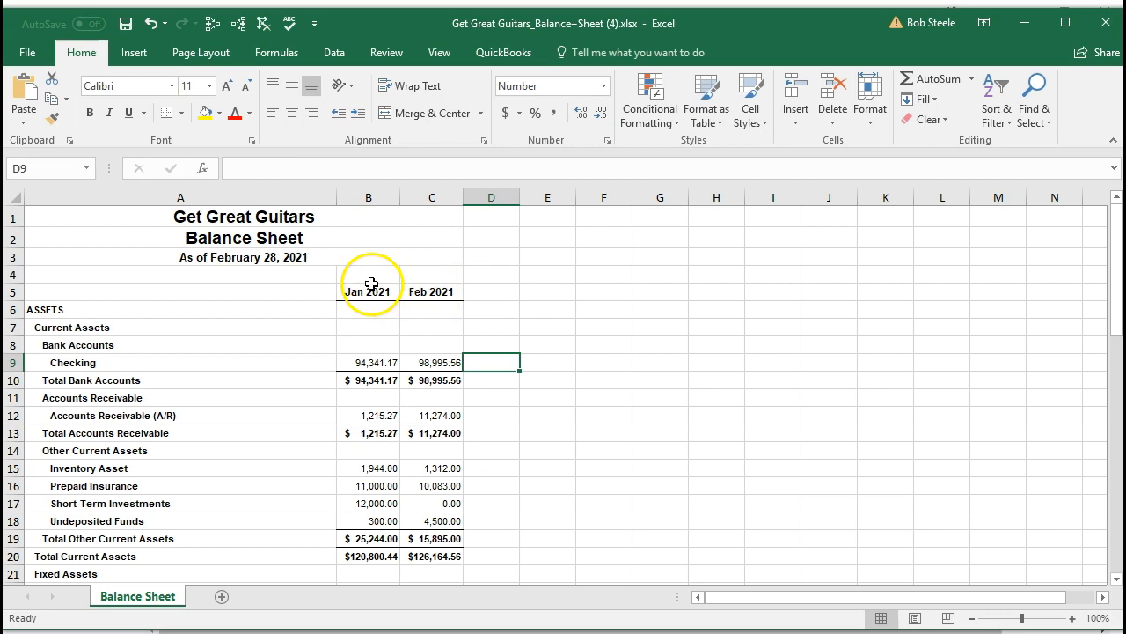
Step: Start saving a copy of the workbook, creating and opening a new folder Excel Docs 1 inside Excel Docs
left_click(28, 55)
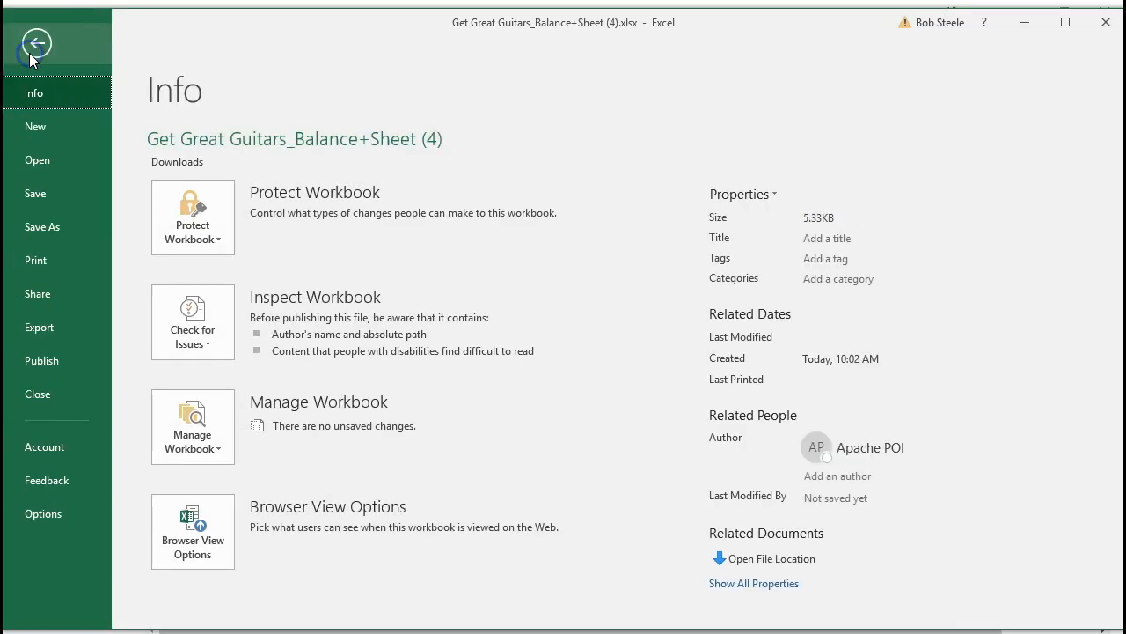
left_click(50, 228)
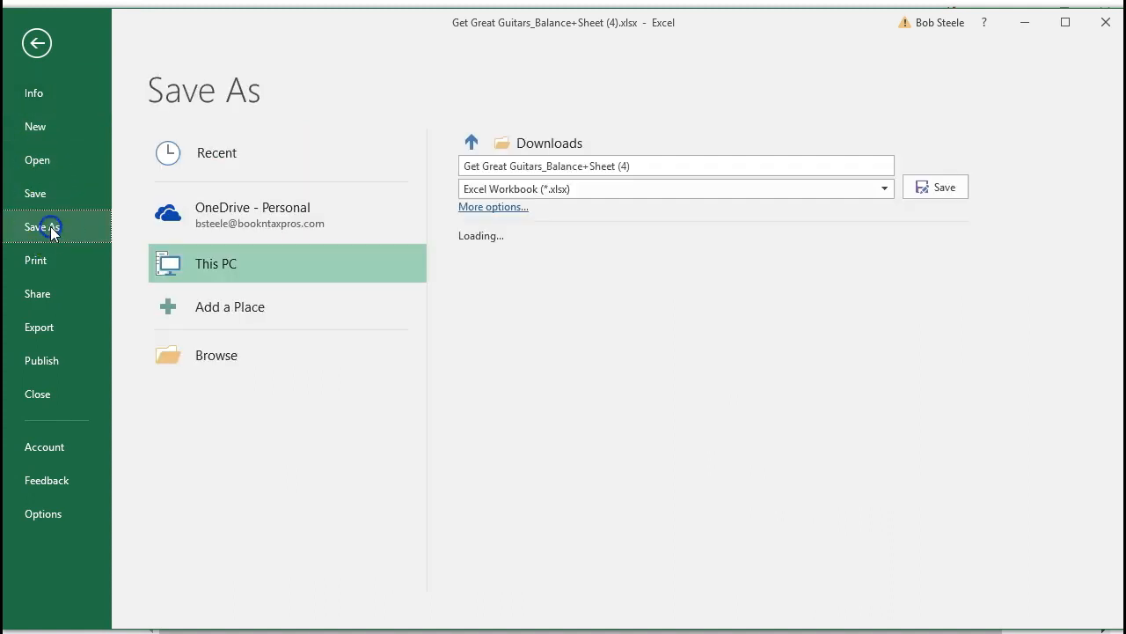
left_click(183, 352)
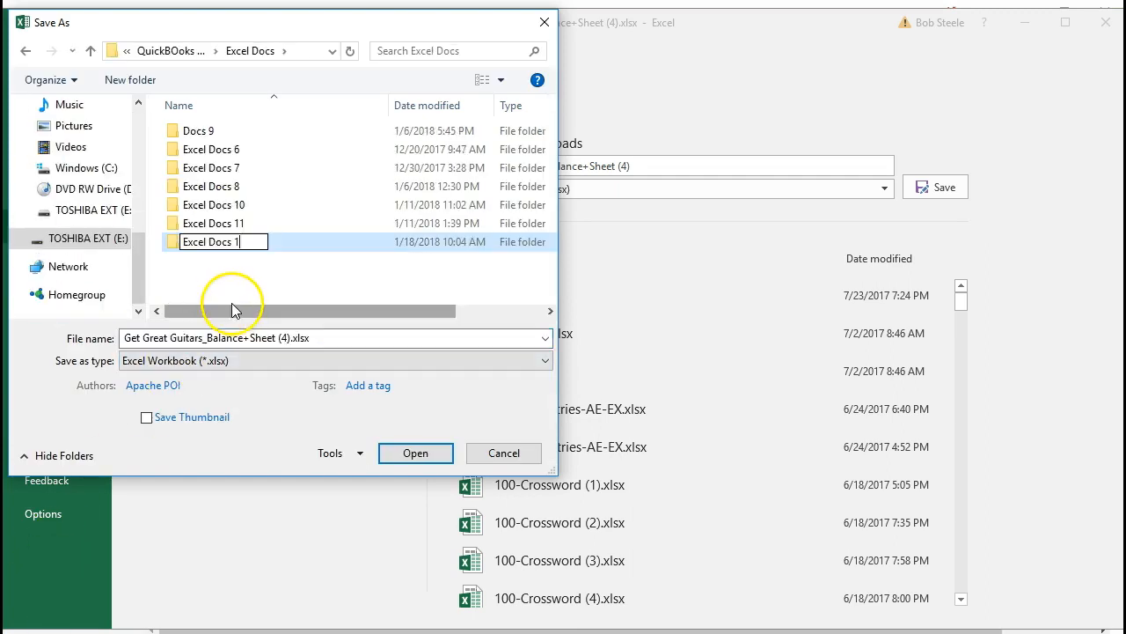
left_click(214, 255)
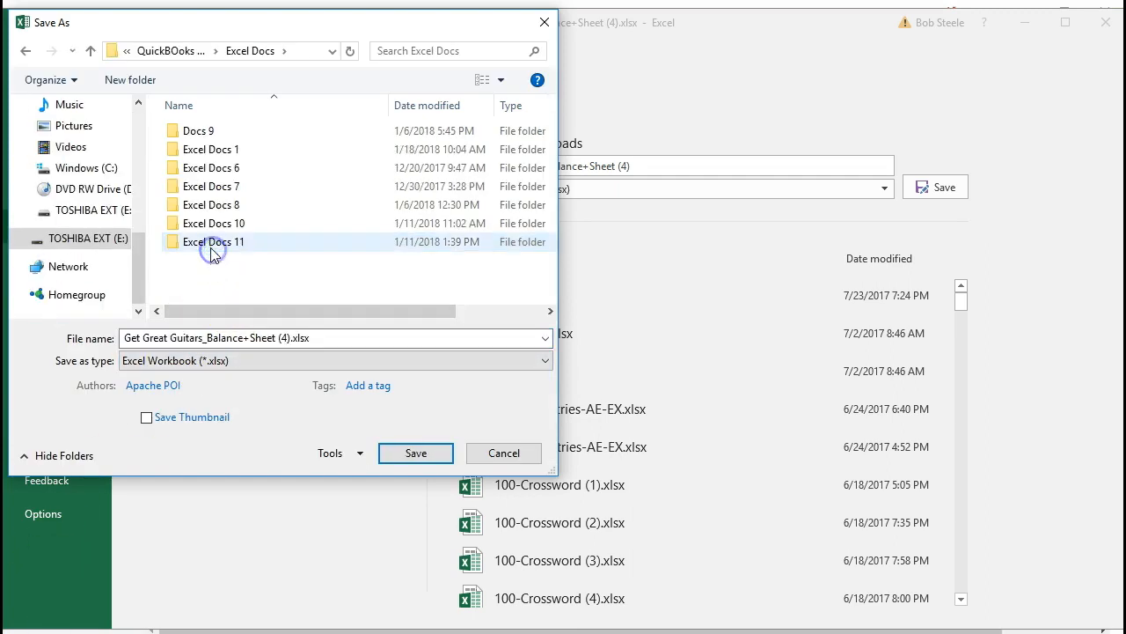
double_click(216, 149)
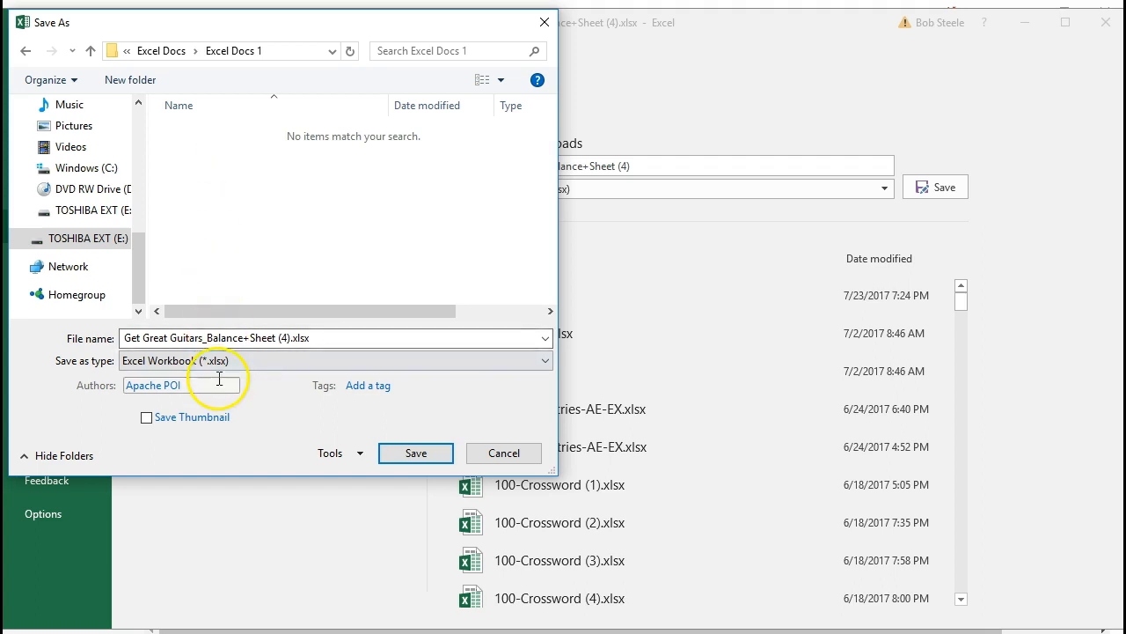
Step: Name the file Comparative Balance Sheet.xlsx and save it in the Excel Docs 1 folder
left_click(269, 338)
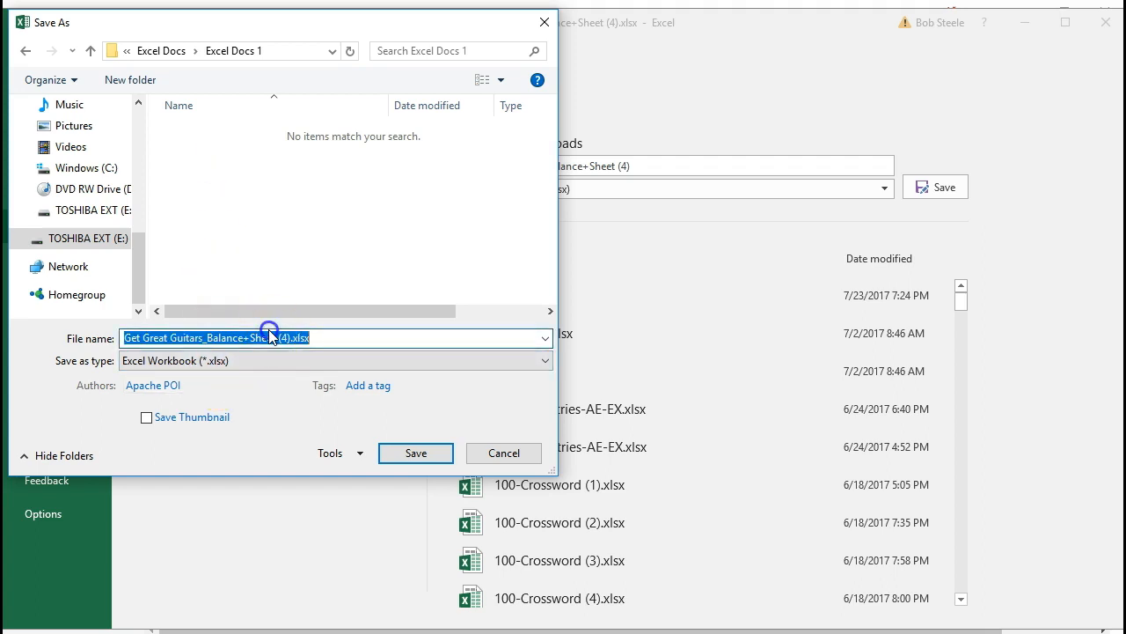
key("End")
key("Left")
key("Left")
key("Left")
key("Left")
key("Left")
key("BackSpace")
key("BackSpace")
key("BackSpace")
key("BackSpace")
key("BackSpace")
key("BackSpace")
key("BackSpace")
key("BackSpace")
key("BackSpace")
key("BackSpace")
key("BackSpace")
key("BackSpace")
key("BackSpace")
key("BackSpace")
key("BackSpace")
key("BackSpace")
key("BackSpace")
key("BackSpace")
key("BackSpace")
key("BackSpace")
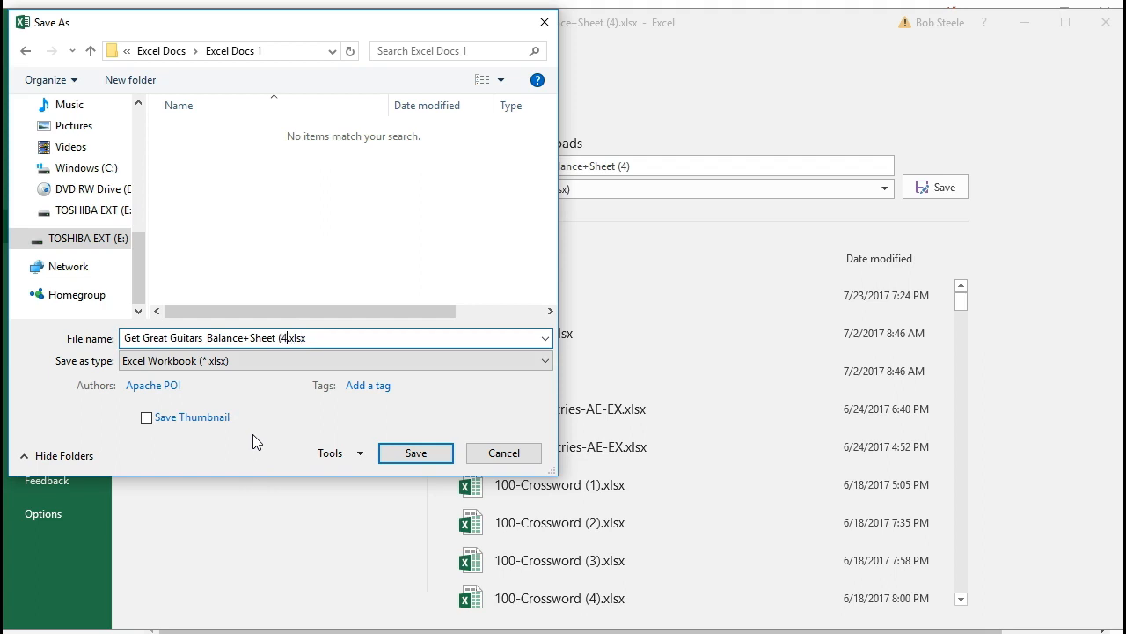
key("BackSpace")
key("BackSpace")
key("BackSpace")
type("Compar")
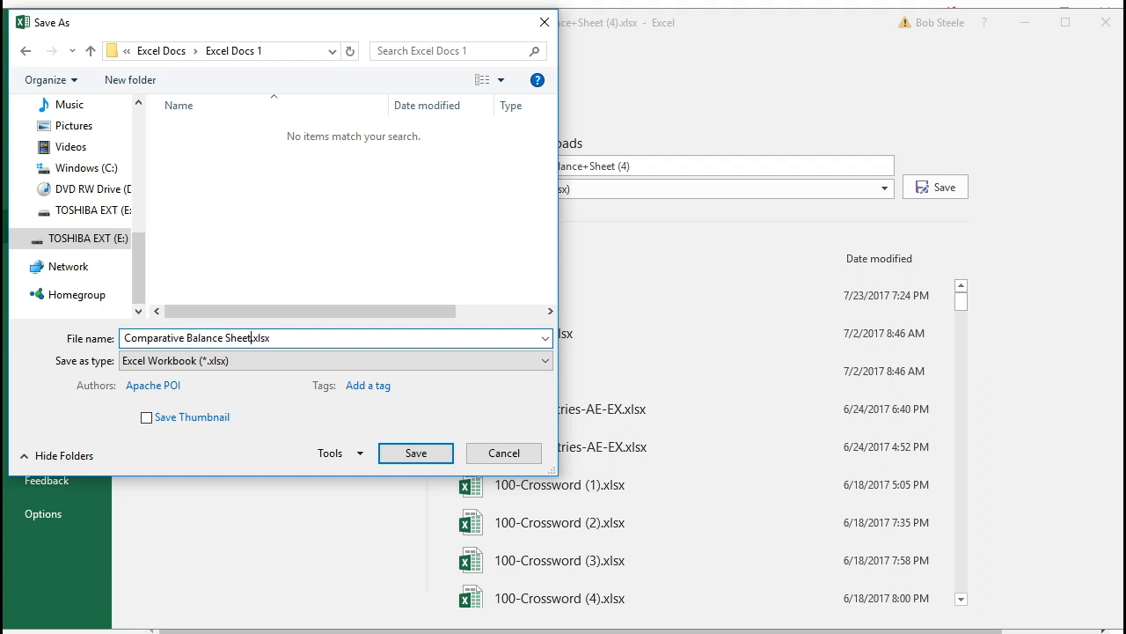
type("ative Balance Sheet")
left_click(390, 452)
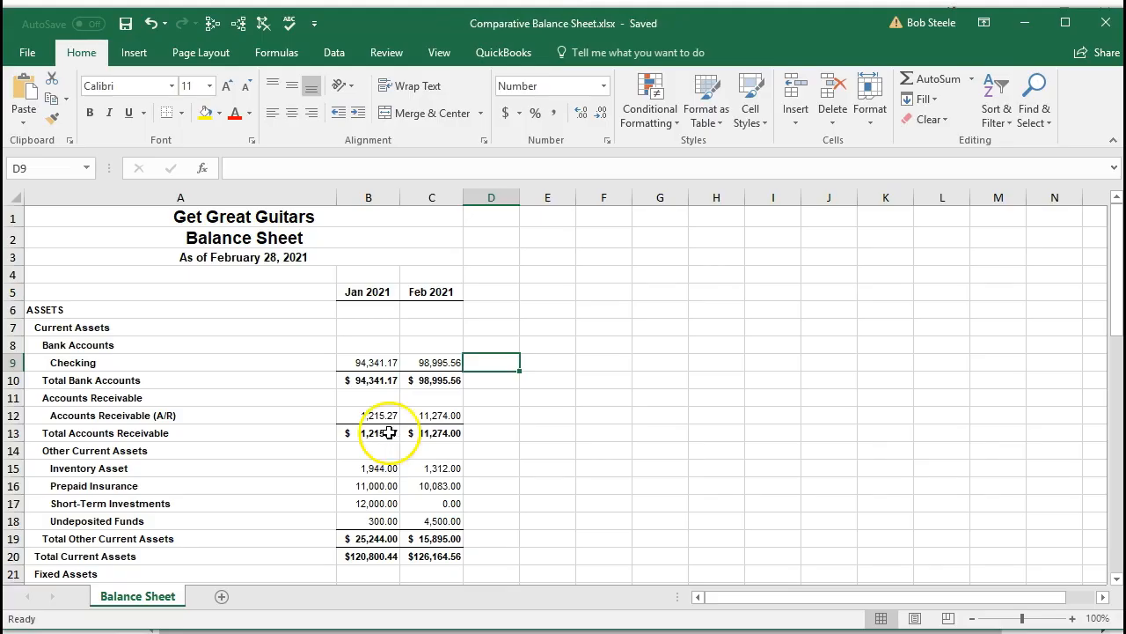
Step: Change the report heading in cell A2 to Comparative Balance Sheet
left_click(320, 239)
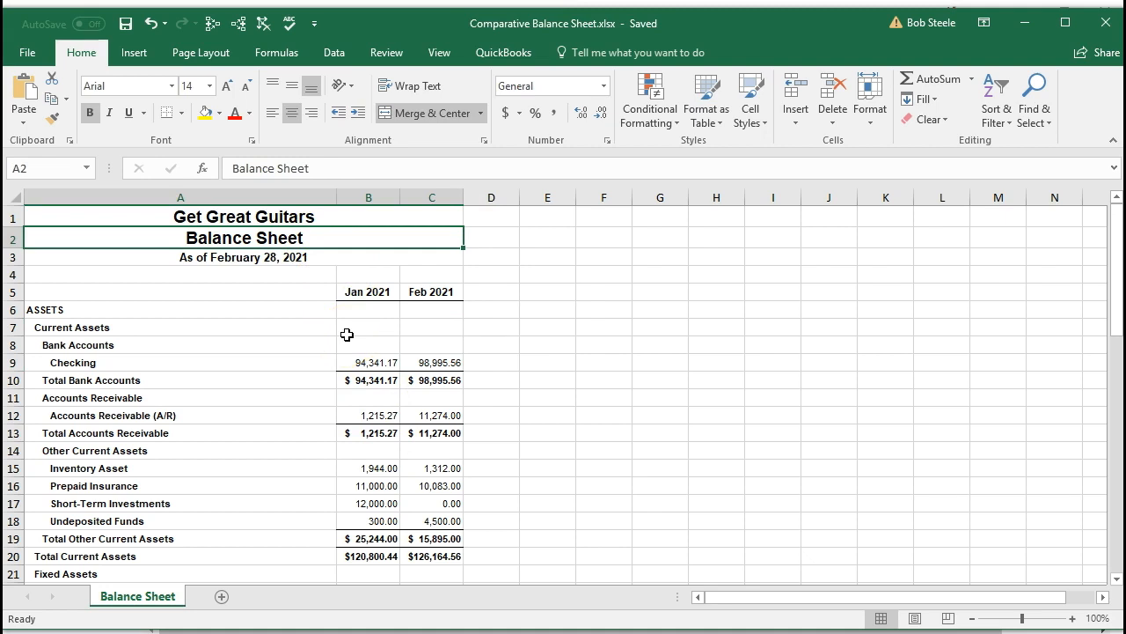
type("Compara")
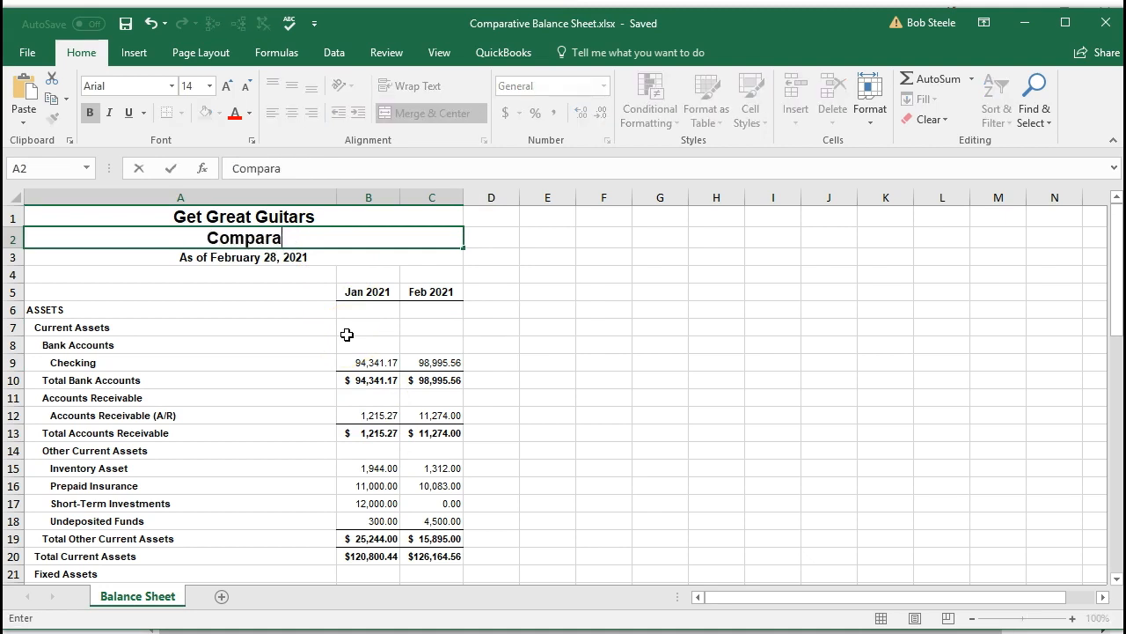
type("tive Balance Sheet")
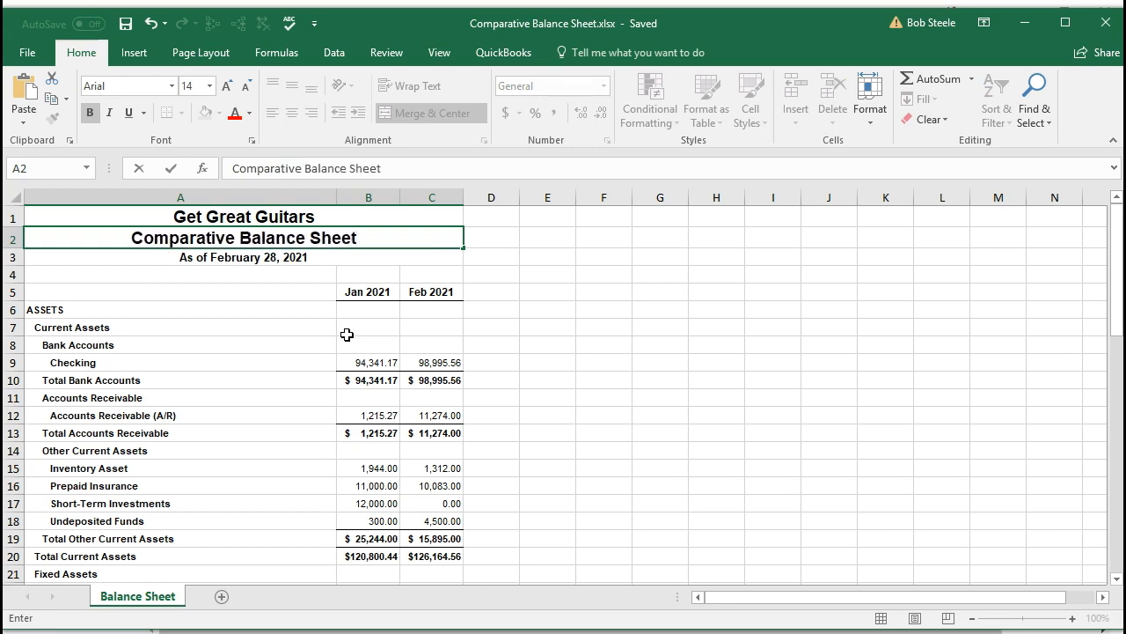
left_click(347, 335)
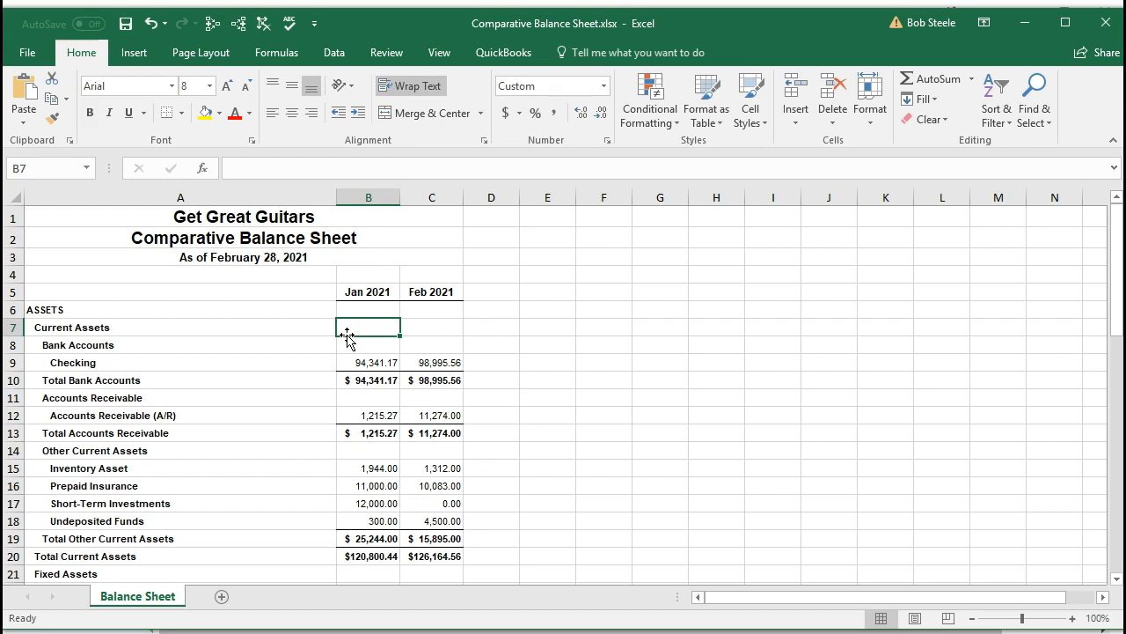
Step: Save the retitled workbook and close it to return to the QuickBooks report
left_click(126, 22)
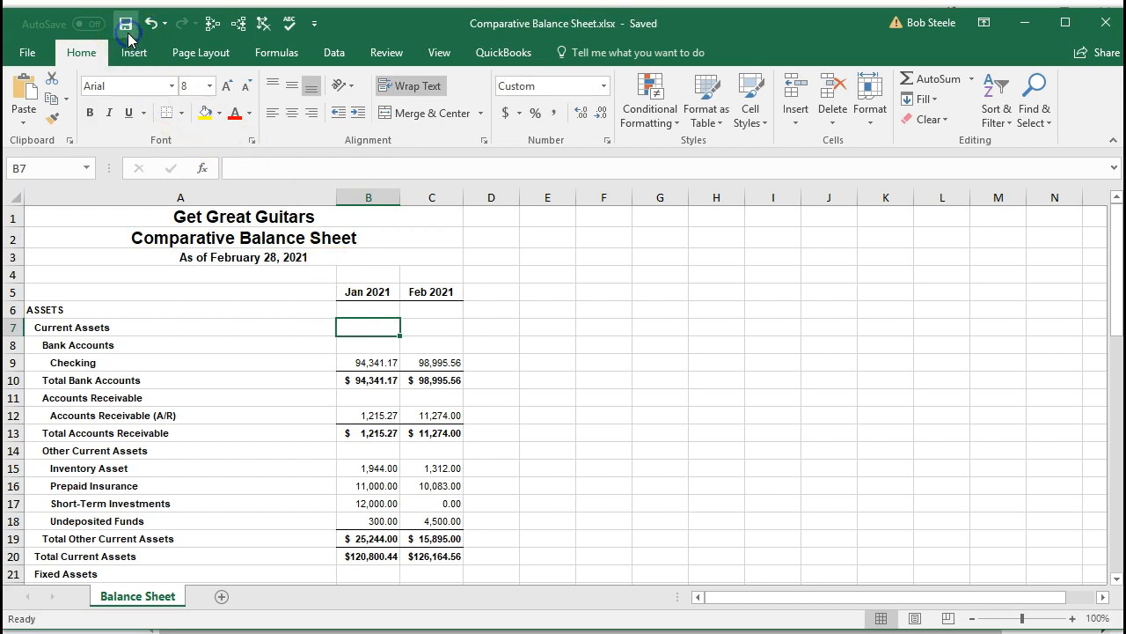
left_click(1111, 32)
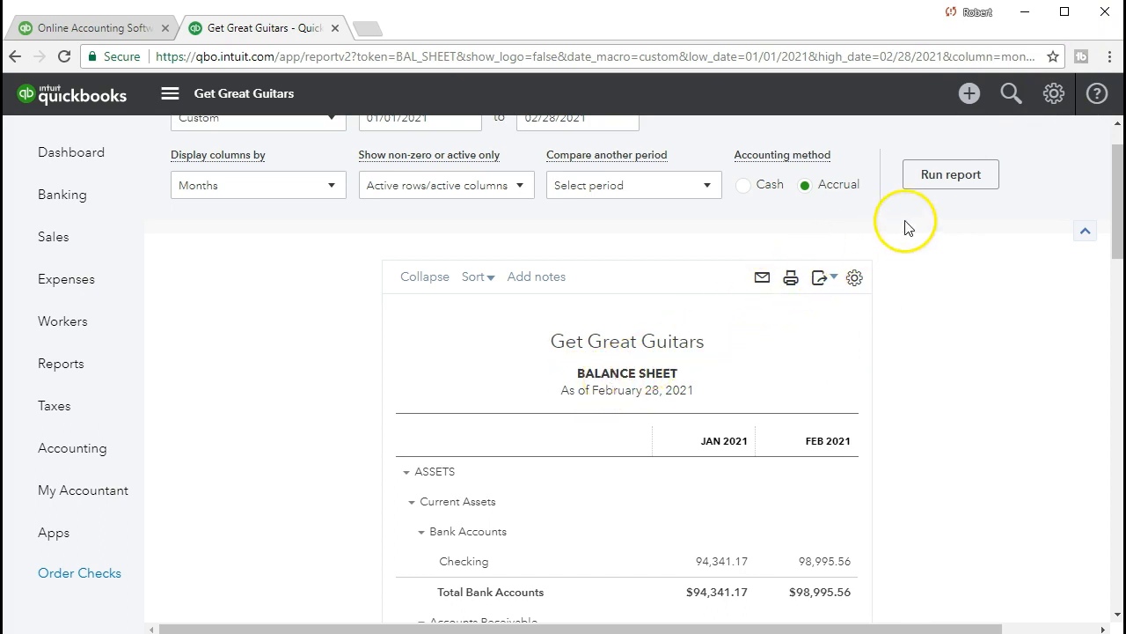
Step: Customize the balance sheet's header with the report title Comparative and rerun the report
scroll(901, 264, "up", 1)
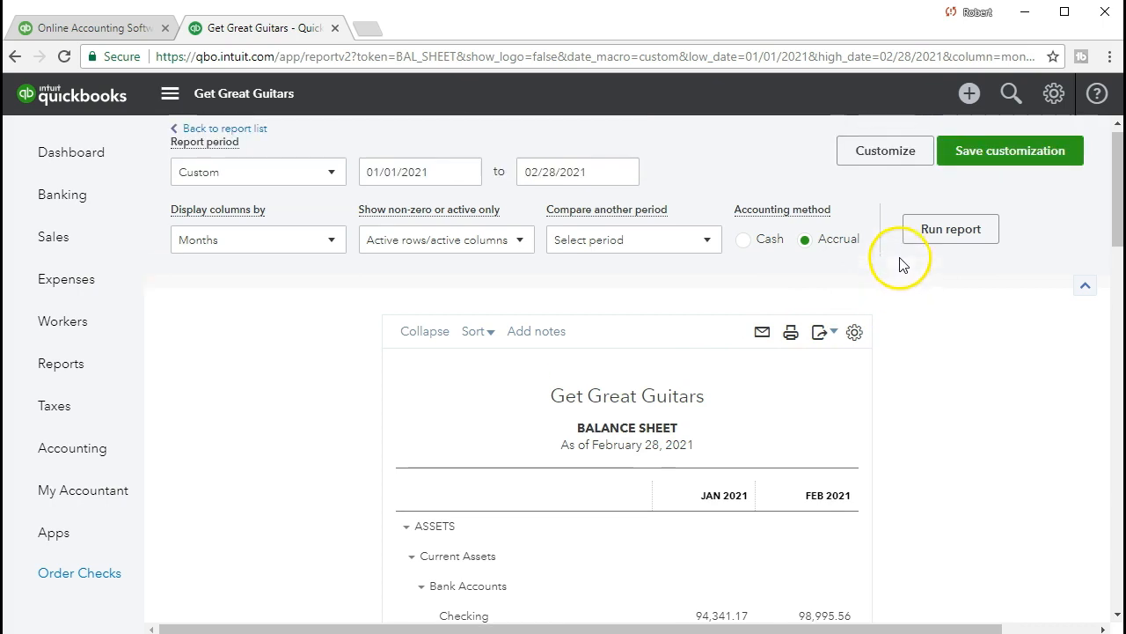
left_click(899, 168)
scroll(880, 250, "down", 3)
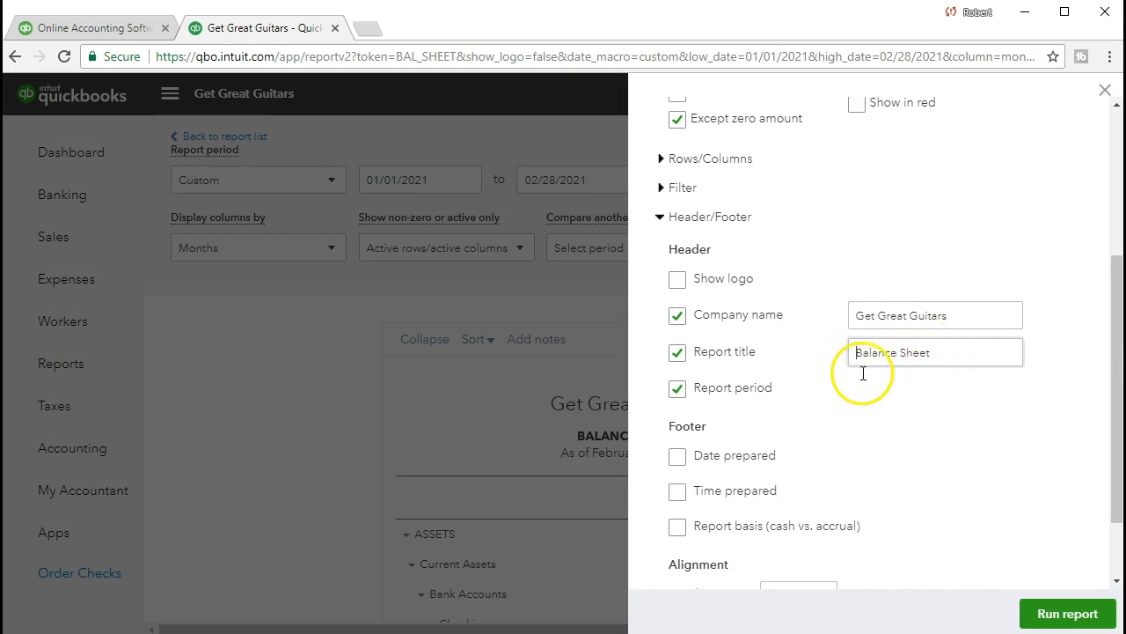
left_click_drag(858, 354, 931, 402)
type("Com")
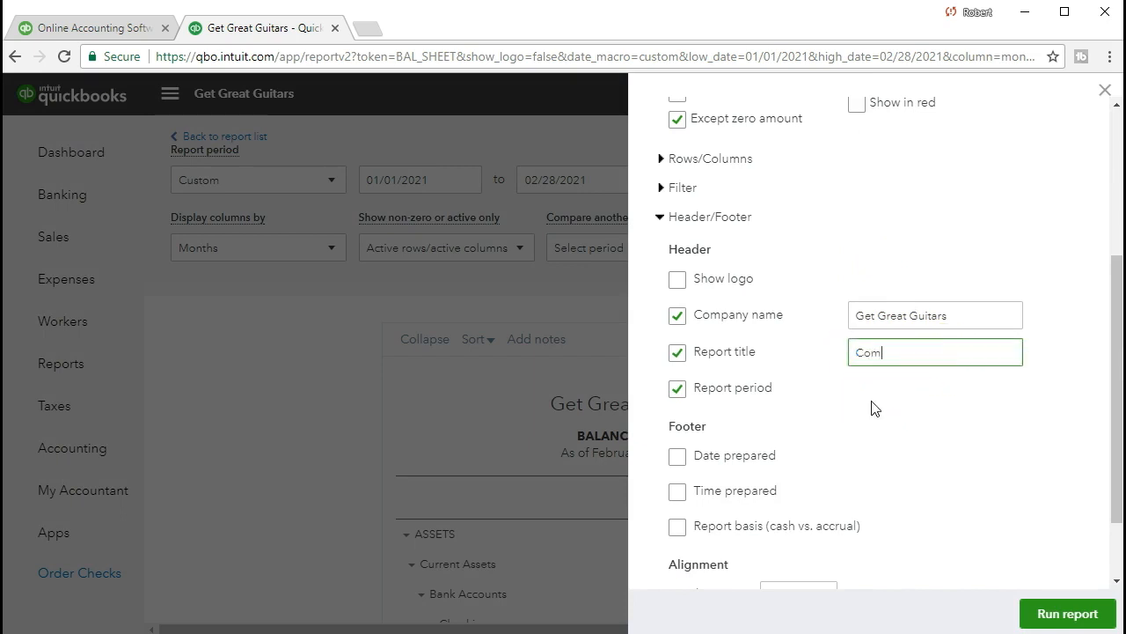
type("parative")
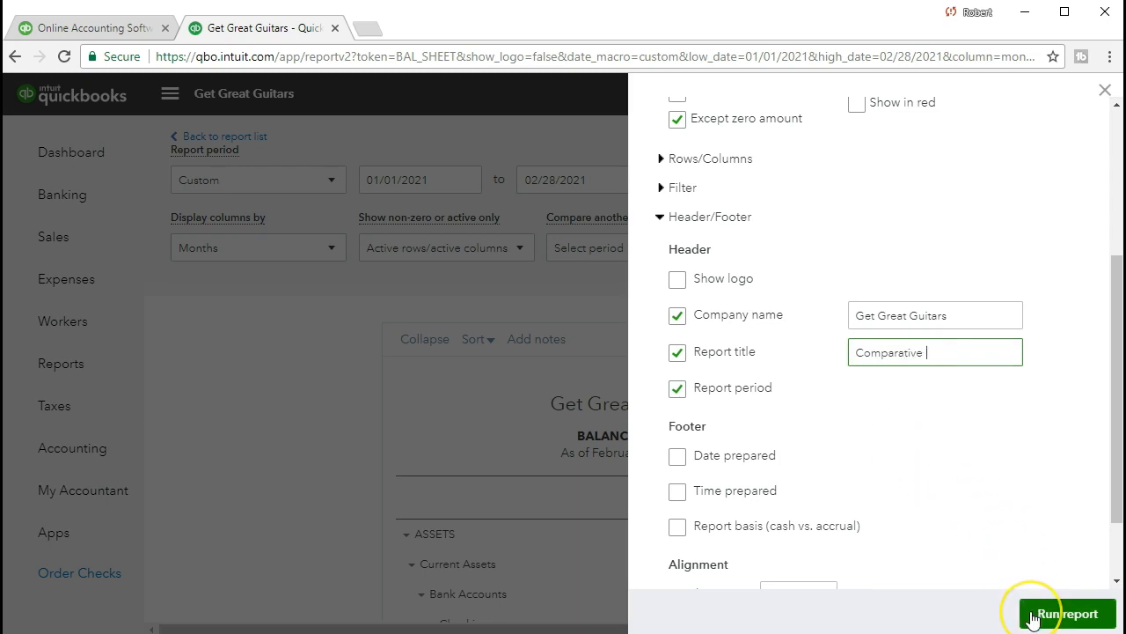
left_click(1065, 613)
scroll(925, 566, "down", 2)
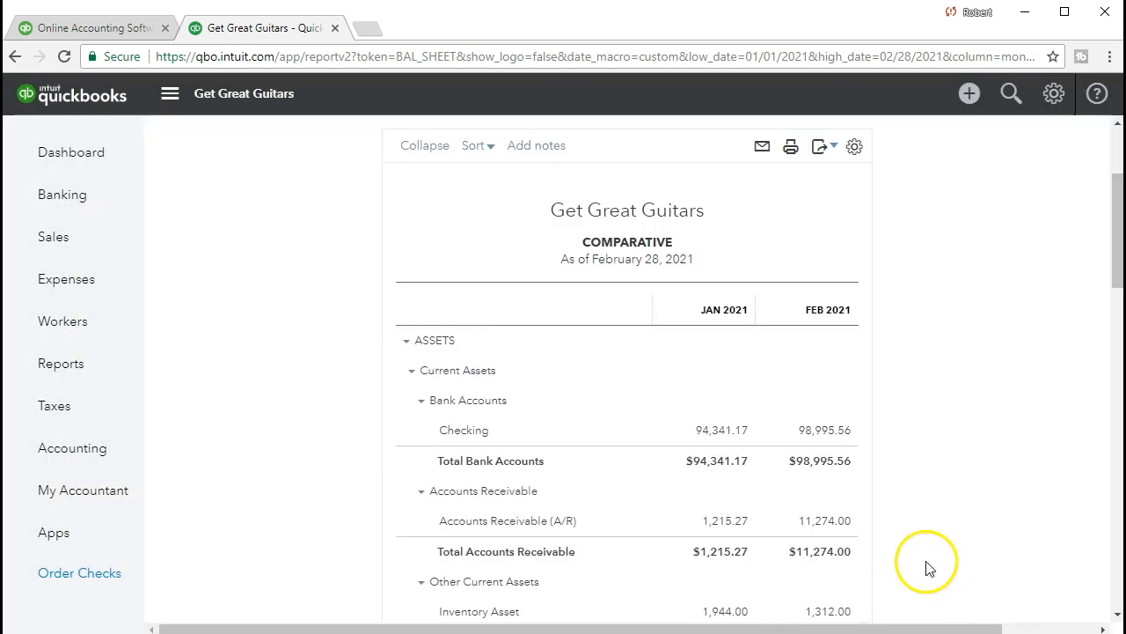
Step: Extend the report's title to Comparative Balance Sheet
scroll(625, 473, "up", 1)
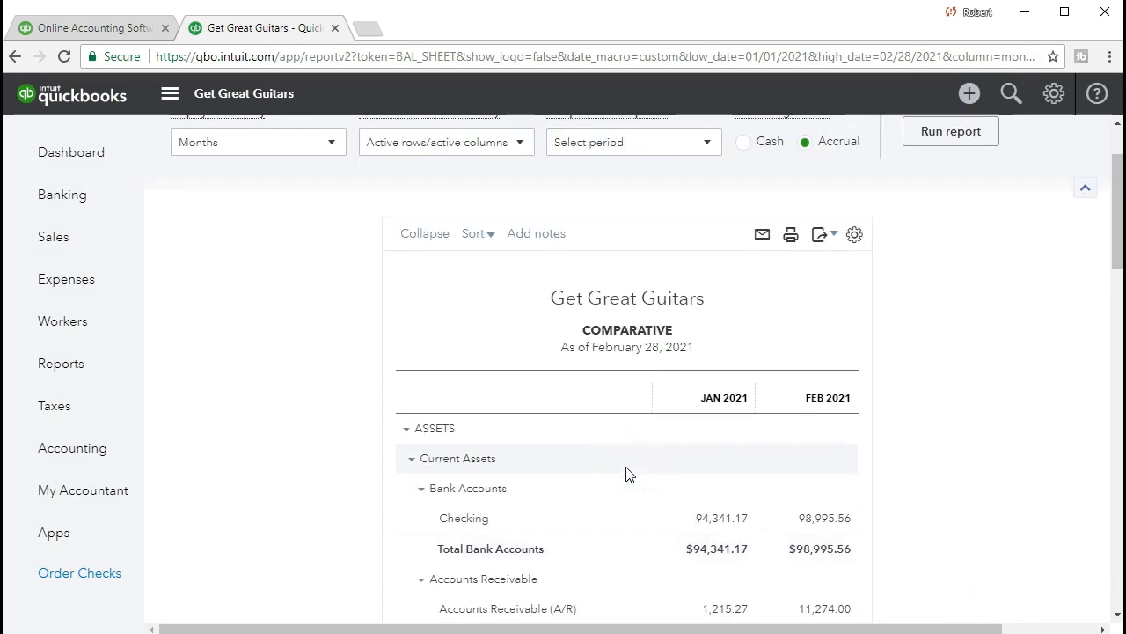
scroll(609, 413, "down", 1)
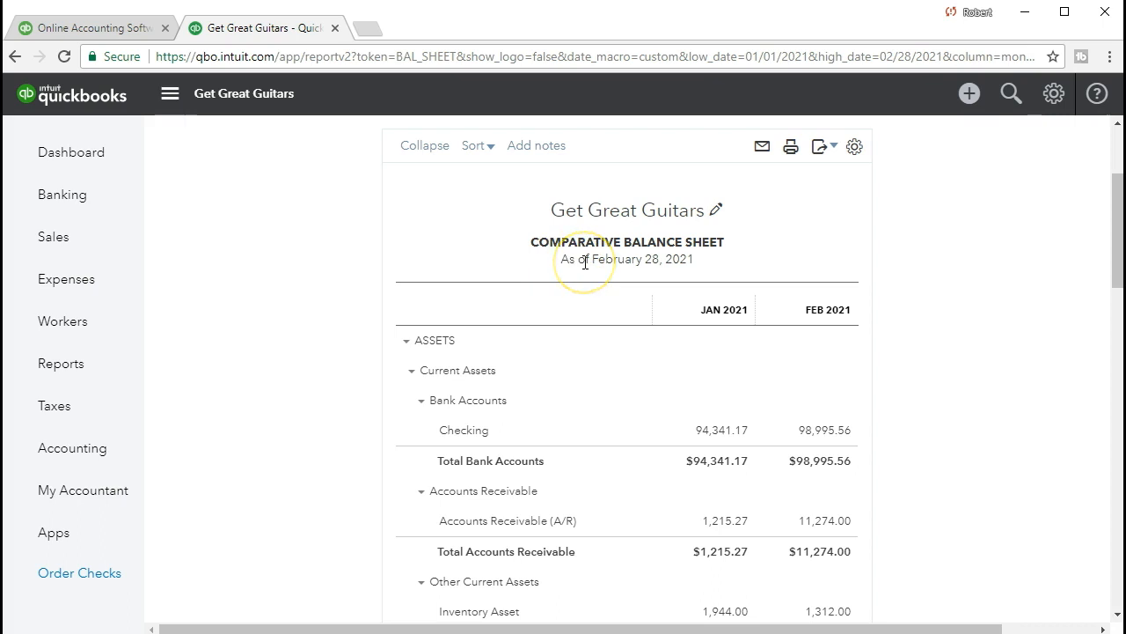
scroll(827, 348, "up", 2)
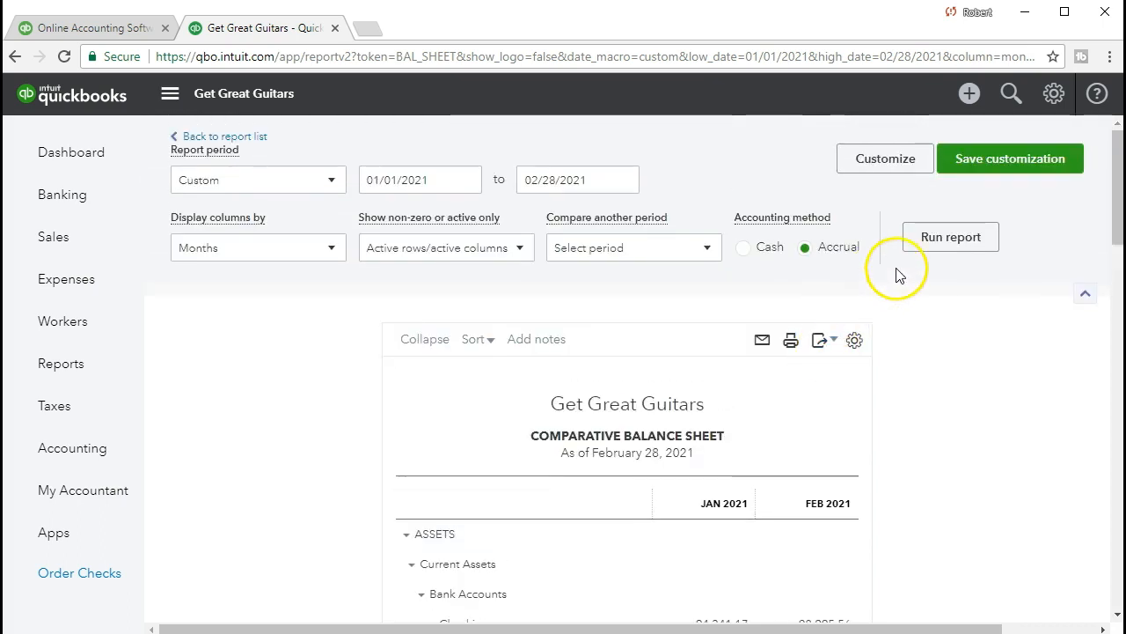
Step: Review the report's header and footer customization settings, and run the comparative balance sheet again
left_click(887, 159)
scroll(884, 250, "down", 4)
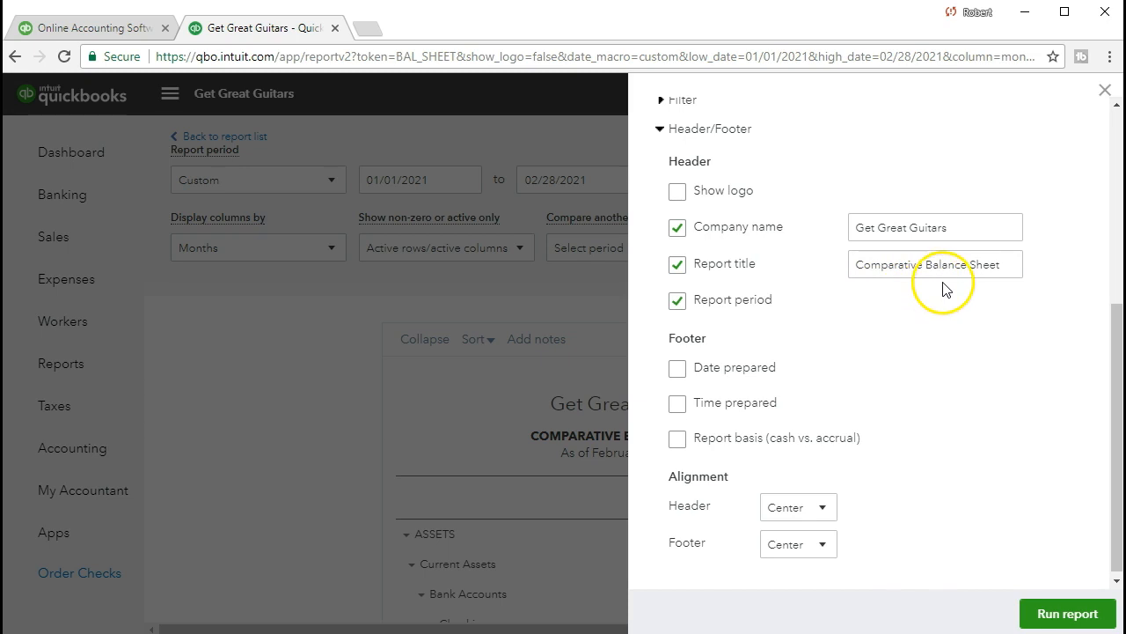
left_click(1059, 612)
scroll(844, 502, "down", 2)
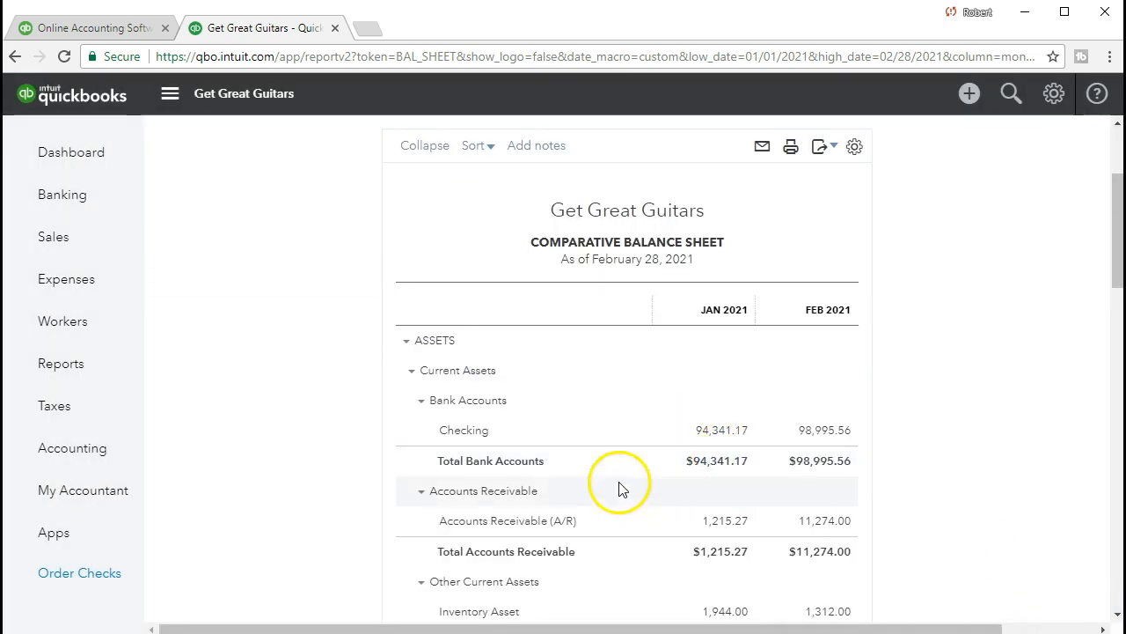